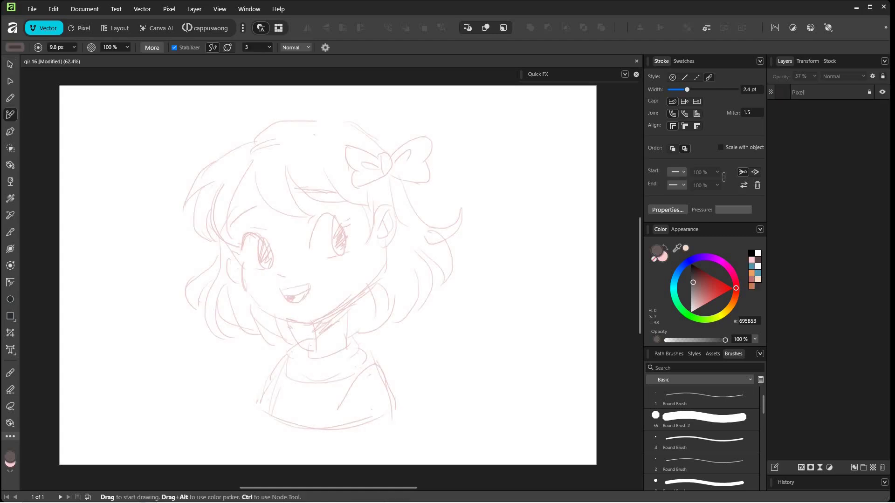
- Add a new vector layer above the locked pixel sketch and show the controller options for the drawing strokes
left_click(855, 468)
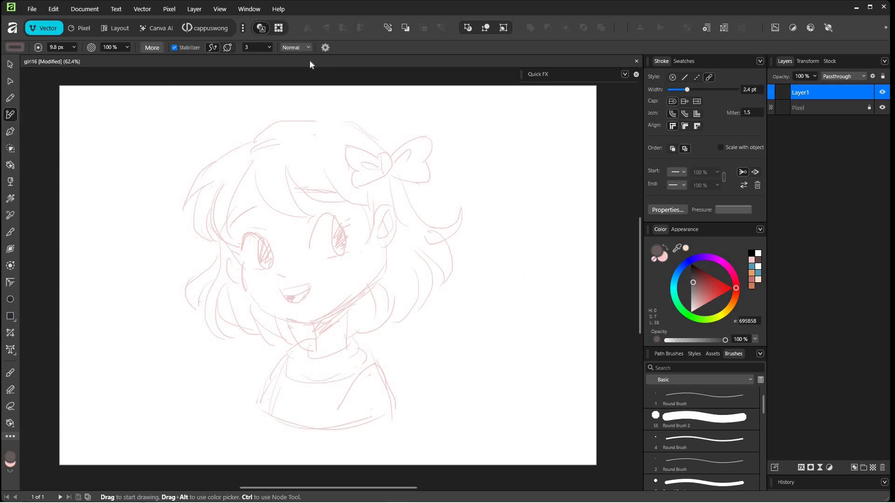
left_click(326, 47)
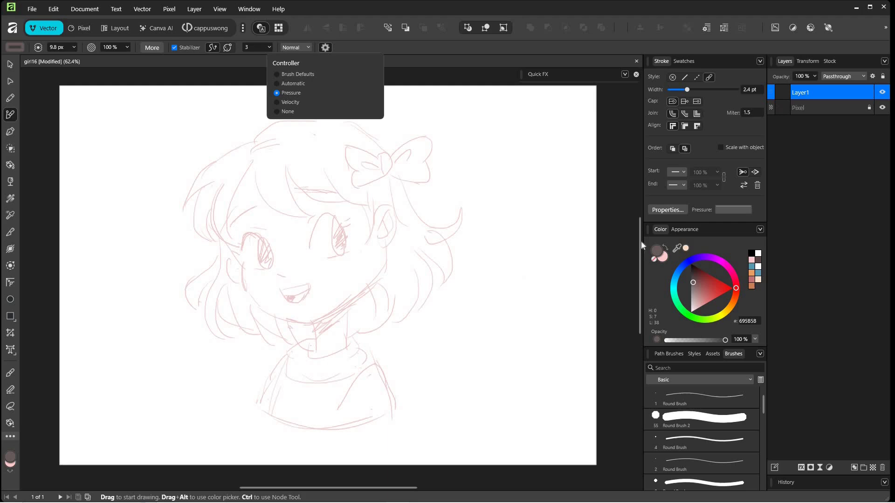
- Trace the upper lash shapes, the lower lid lines and the eyelid creases of both eyes over the sketch
scroll(288, 239, "up", 5)
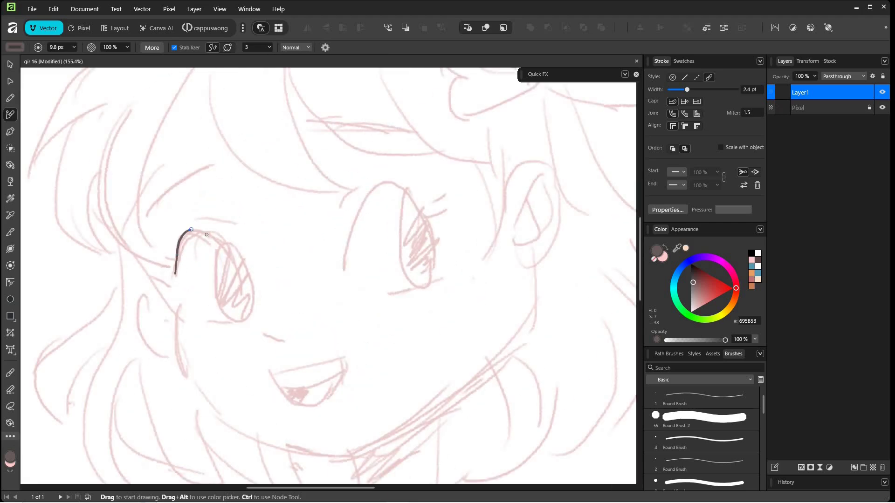
left_click_drag(175, 272, 175, 279)
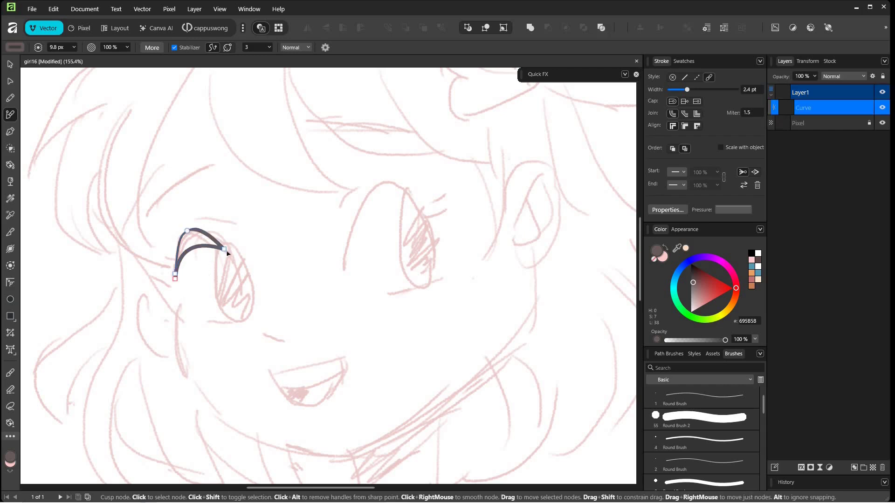
left_click_drag(226, 249, 234, 242)
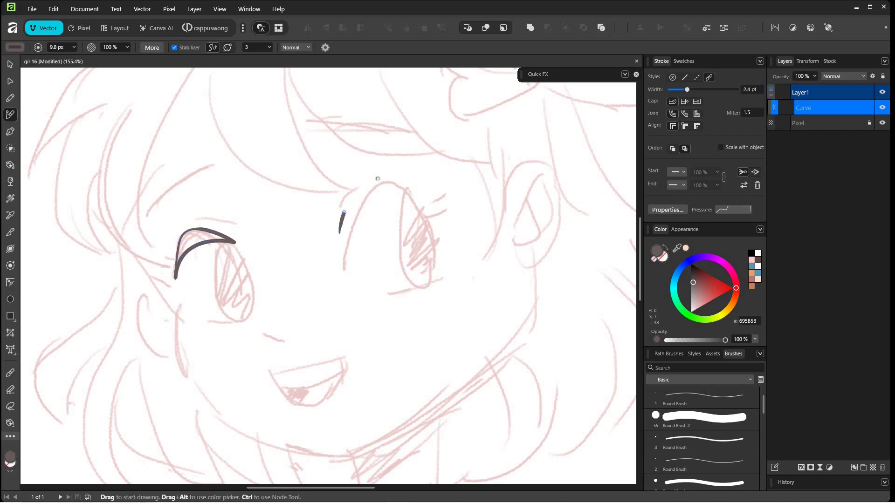
left_click_drag(378, 179, 423, 210)
left_click_drag(336, 239, 334, 246)
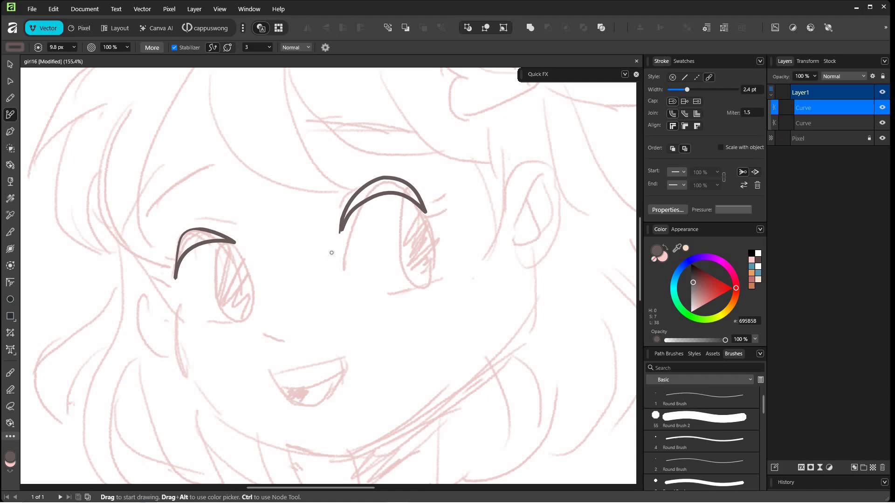
left_click(341, 230)
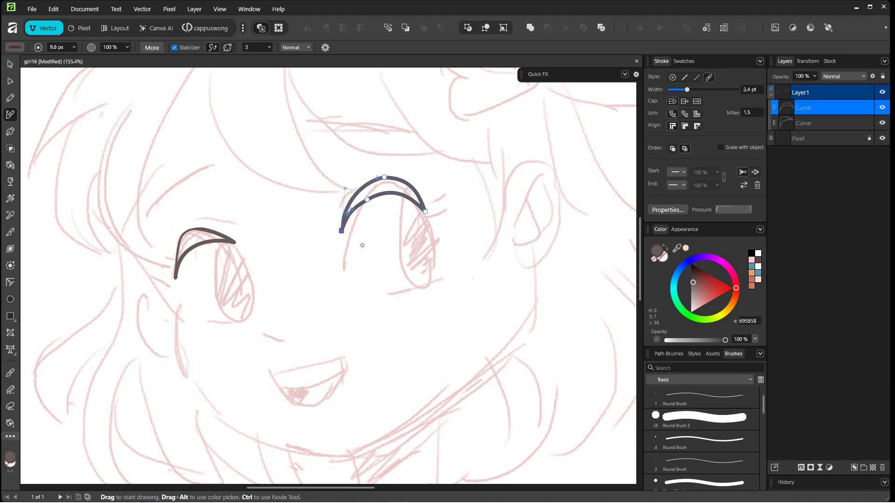
left_click_drag(397, 288, 426, 285)
left_click_drag(381, 177, 382, 176)
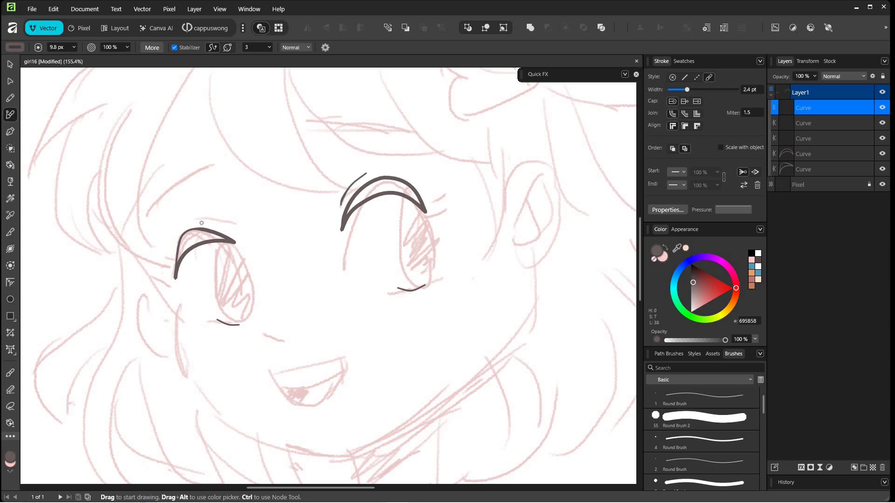
- Trace the nose, the open mouth with its filled dark area, and the oval irises of both eyes
key("space")
left_click_drag(284, 289, 257, 237)
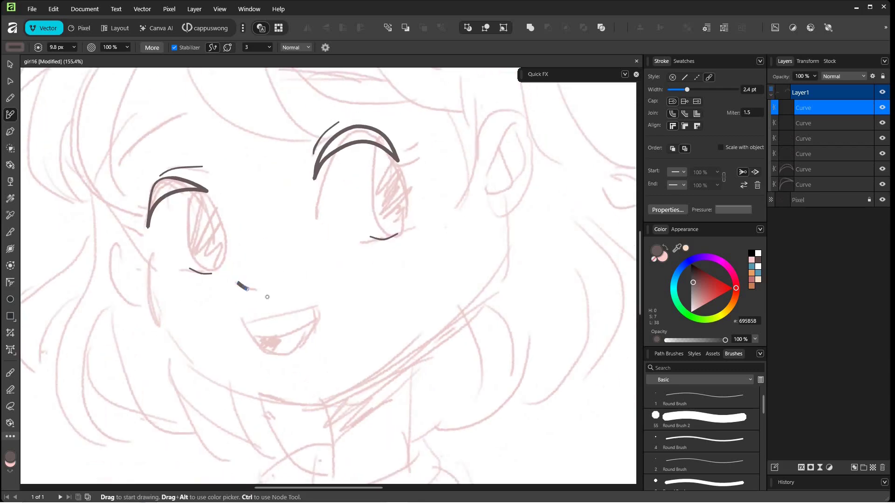
mouse_move(268, 297)
left_mouse_down()
mouse_move(290, 310)
mouse_move(311, 308)
mouse_move(302, 341)
mouse_move(282, 352)
mouse_move(263, 346)
mouse_move(246, 324)
mouse_move(286, 335)
mouse_move(312, 319)
left_mouse_up()
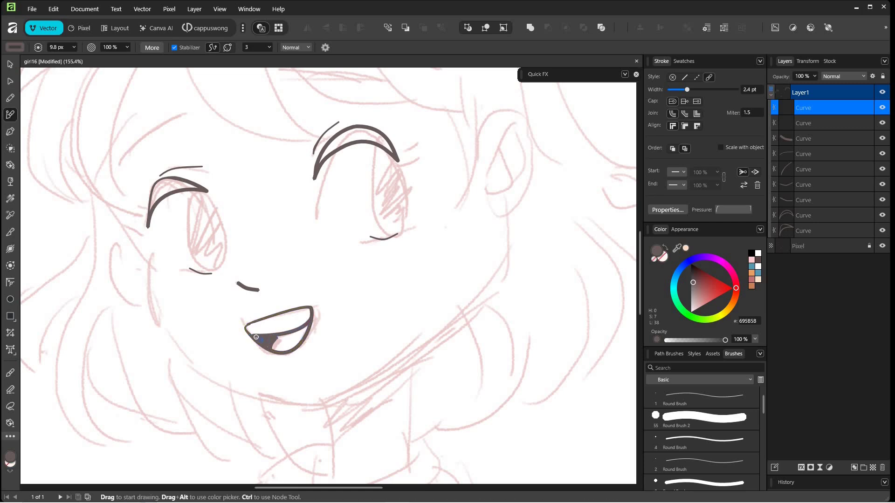
left_click_drag(310, 326, 311, 324)
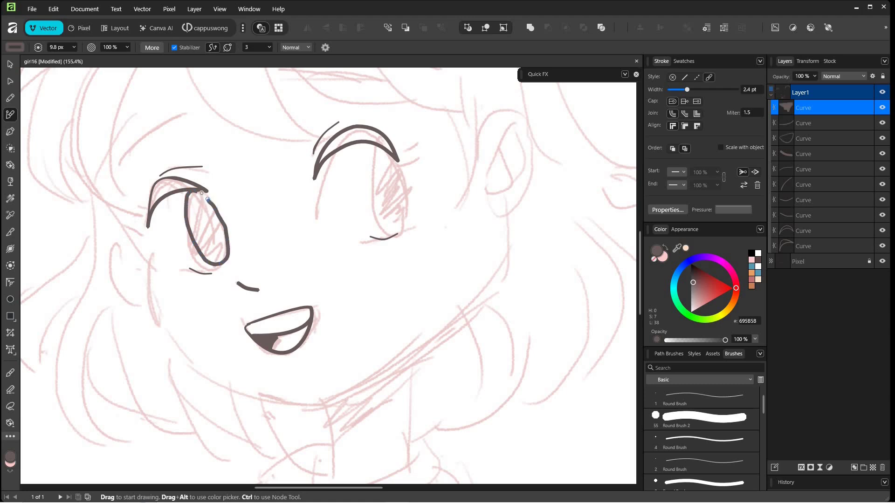
left_click_drag(201, 192, 202, 193)
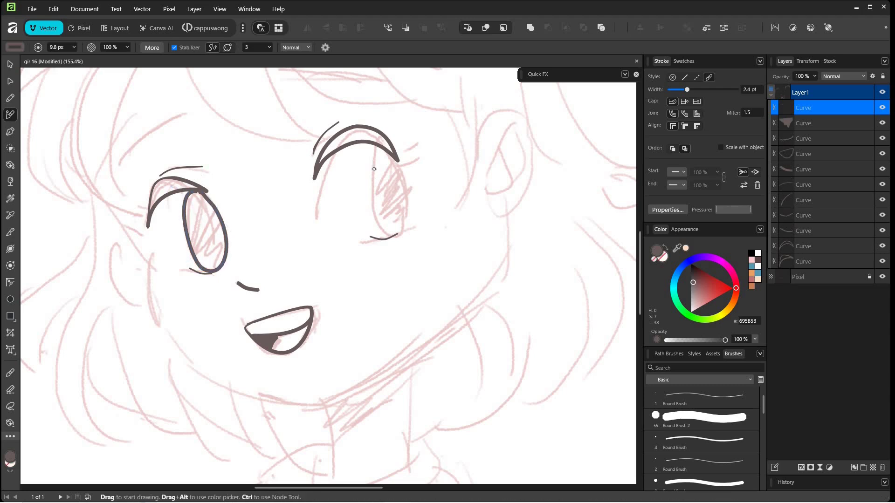
mouse_move(371, 207)
left_mouse_down()
mouse_move(387, 229)
mouse_move(406, 215)
mouse_move(393, 158)
mouse_move(410, 200)
left_mouse_up()
- Draw both eyebrows as closed tapered outlines above the eyes
scroll(198, 242, "down", 3)
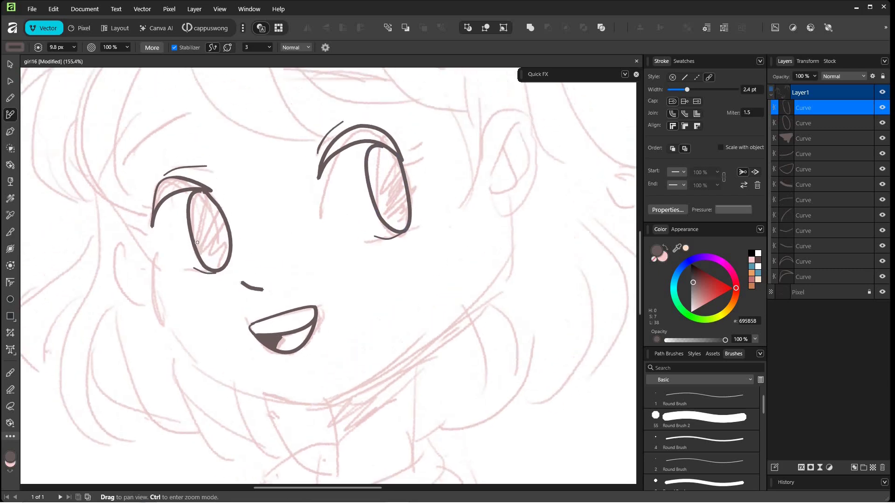
scroll(198, 242, "down", 1)
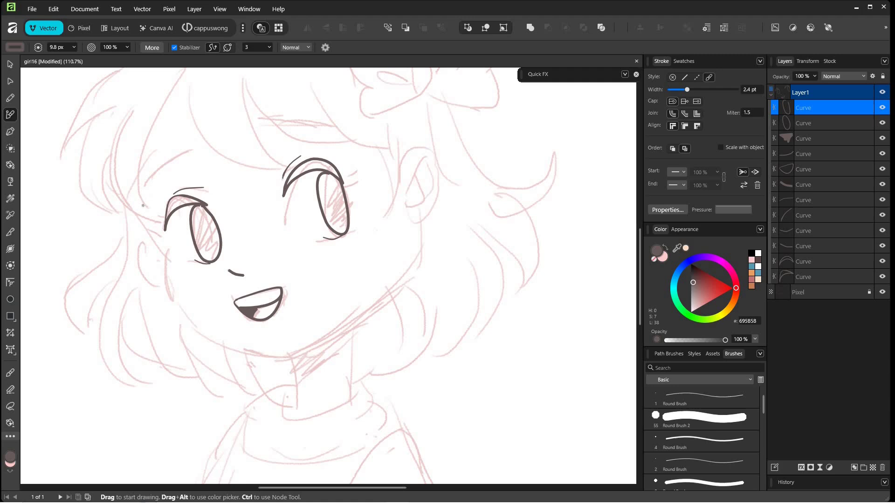
left_click_drag(142, 198, 182, 138)
left_click_drag(138, 205, 136, 204)
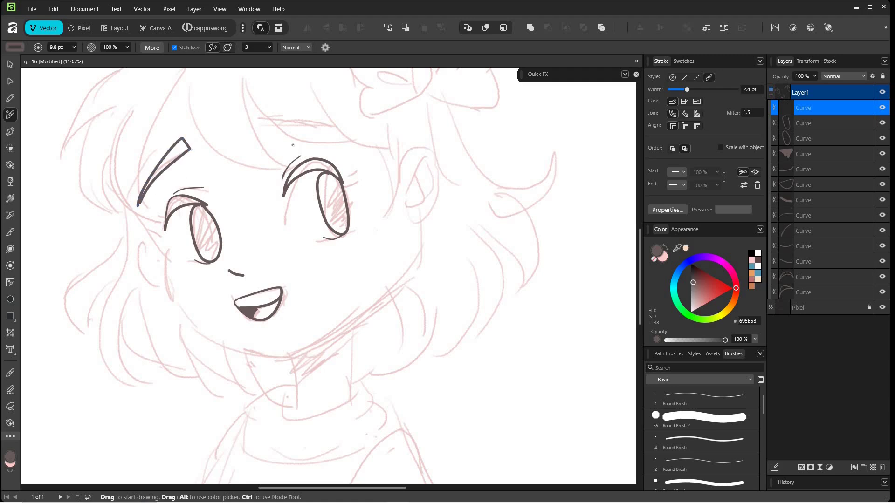
left_click_drag(275, 132, 355, 133)
- Trace the face contour from the temple around the chin to the far ear, and add the hair strands before that ear
left_click_drag(136, 204, 169, 263)
mouse_move(170, 254)
left_mouse_down()
mouse_move(204, 334)
mouse_move(301, 360)
mouse_move(404, 209)
left_mouse_up()
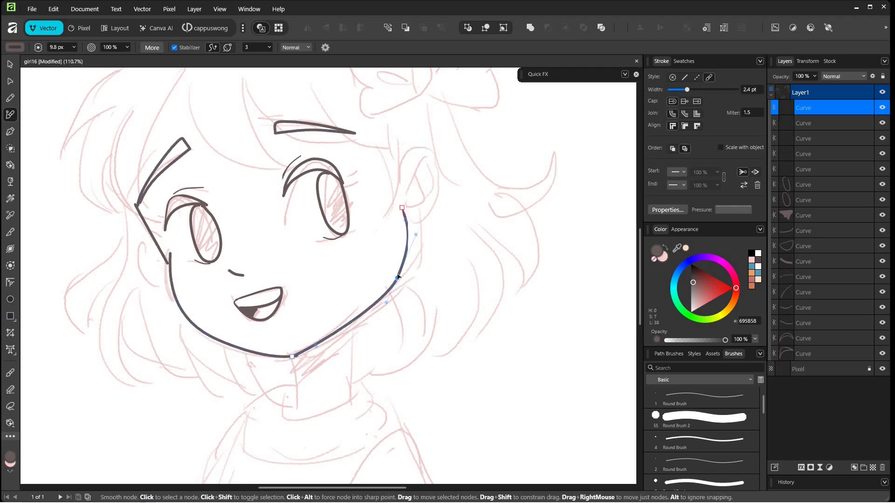
left_click_drag(378, 150, 393, 226)
left_click_drag(395, 134, 393, 226)
- Outline both ears with their inner folds, redoing strokes that miss the sketch
mouse_move(402, 163)
left_mouse_down()
mouse_move(404, 214)
mouse_move(405, 197)
left_mouse_up()
key("ctrl+z")
left_click_drag(413, 168, 406, 202)
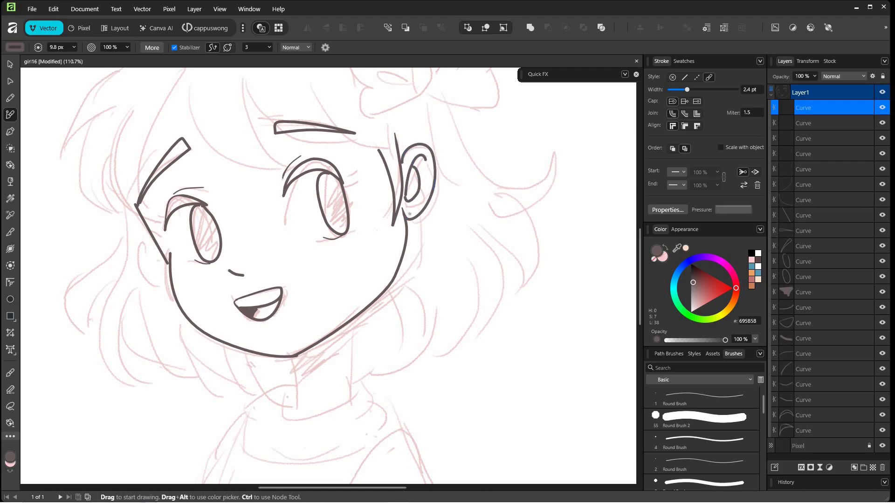
key("ctrl+z")
mouse_move(147, 227)
left_mouse_down()
mouse_move(140, 255)
mouse_move(170, 280)
left_mouse_up()
mouse_move(146, 228)
left_mouse_down()
mouse_move(154, 276)
mouse_move(164, 278)
left_mouse_up()
- Trace the curved hair strands framing the left side of the face, from the forehead past the ear
left_click_drag(187, 186, 178, 254)
left_click_drag(182, 146, 157, 284)
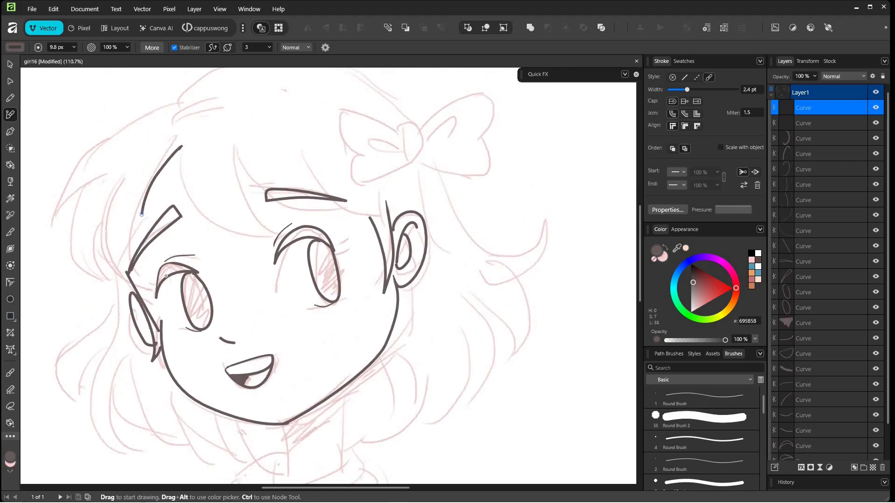
left_click_drag(130, 171, 168, 282)
left_click(141, 228, "ctrl")
left_click_drag(103, 176, 102, 290)
key("ctrl+z")
left_click_drag(103, 228, 102, 289)
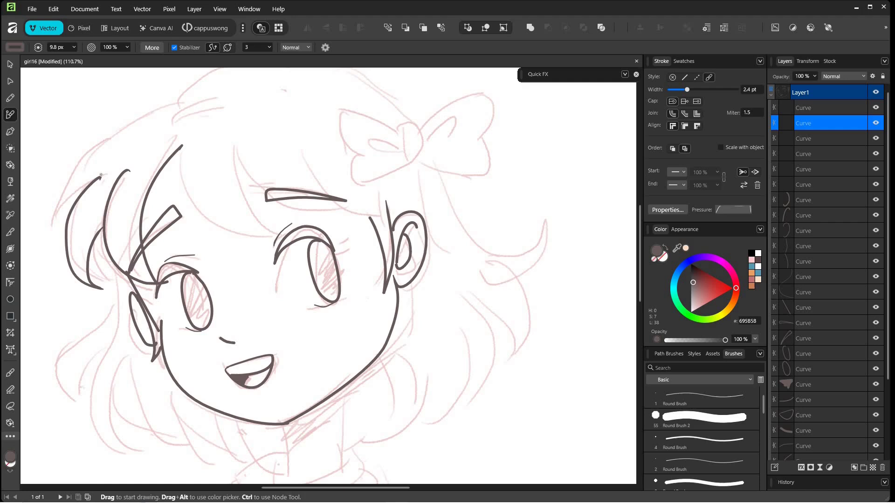
- Trace the outer hair outline over the crown and the short strands at the parting
left_click_drag(192, 101, 53, 221)
left_click_drag(210, 140, 208, 204)
left_click_drag(166, 172, 423, 188)
left_click_drag(227, 130, 226, 126)
left_click_drag(176, 182, 210, 166)
mouse_move(226, 191)
left_mouse_down()
mouse_move(232, 123)
mouse_move(185, 125)
left_mouse_up()
- Draw the pointed bangs sweeping across the forehead toward the right ear
mouse_move(175, 122)
left_mouse_down()
mouse_move(148, 130)
mouse_move(275, 223)
left_mouse_up()
left_click_drag(242, 148, 275, 223)
left_click_drag(270, 191, 365, 202)
left_click_drag(311, 154, 372, 216)
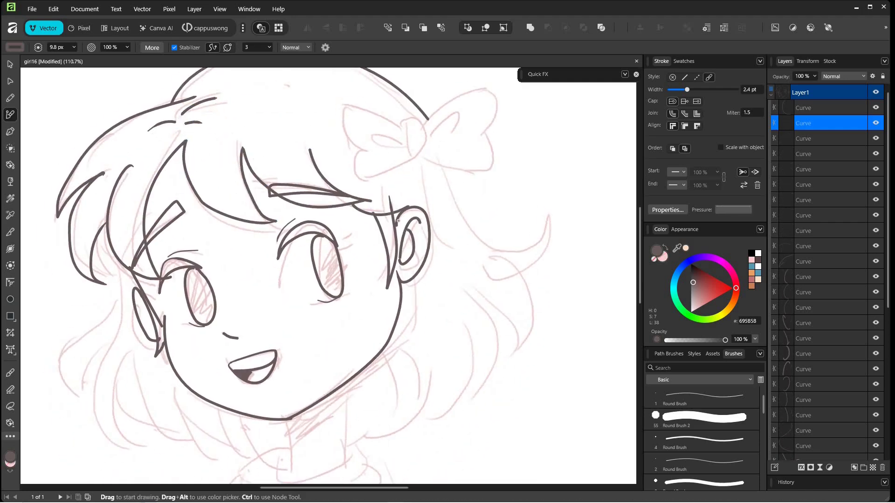
- Draw both sides of the neck and trace the curled hair locks on the left down to below the chin
scroll(326, 279, "down", 3)
left_click_drag(280, 326, 280, 383)
left_click_drag(336, 288, 334, 360)
left_click_drag(113, 154, 88, 242)
left_click_drag(58, 279, 90, 342)
left_click_drag(103, 241, 83, 337)
mouse_move(99, 258)
left_mouse_down()
mouse_move(88, 316)
mouse_move(142, 359)
left_mouse_up()
mouse_move(122, 262)
left_mouse_down()
mouse_move(149, 355)
mouse_move(194, 341)
left_mouse_up()
left_click_drag(169, 298, 235, 351)
mouse_move(211, 322)
left_mouse_down()
mouse_move(243, 355)
mouse_move(273, 357)
left_mouse_up()
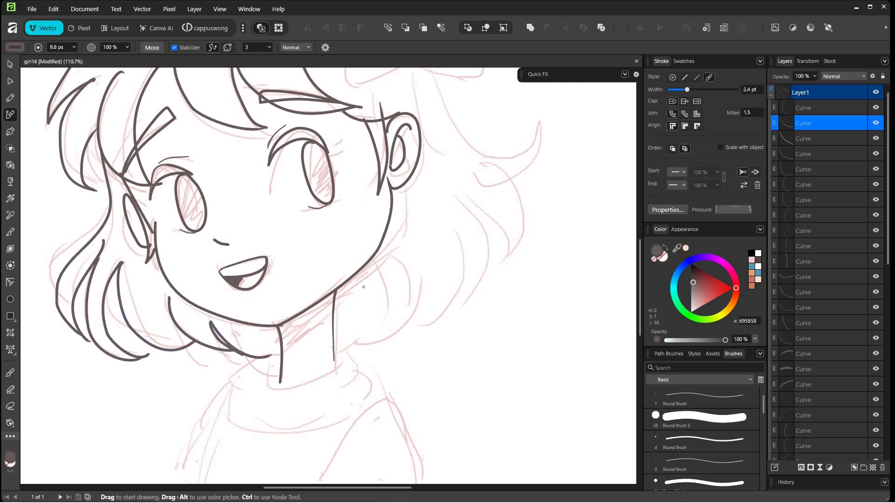
- Draw the hair bow with its centre knot, two loops and inner folds
left_click_drag(335, 196, 281, 298)
mouse_move(340, 133)
left_mouse_down()
mouse_move(349, 170)
mouse_move(309, 159)
left_mouse_up()
left_click_drag(346, 152, 337, 153)
mouse_move(296, 156)
left_mouse_down()
mouse_move(347, 170)
mouse_move(392, 133)
left_mouse_up()
key("ctrl+z")
mouse_move(392, 133)
left_mouse_down()
mouse_move(371, 152)
mouse_move(403, 154)
left_mouse_up()
left_click_drag(424, 137, 363, 165)
left_click_drag(397, 224, 386, 162)
- Trace the flipped lock below the bow and the layered curls on the right side down to the neck
mouse_move(366, 110)
left_mouse_down()
mouse_move(474, 170)
mouse_move(389, 205)
mouse_move(436, 301)
left_mouse_up()
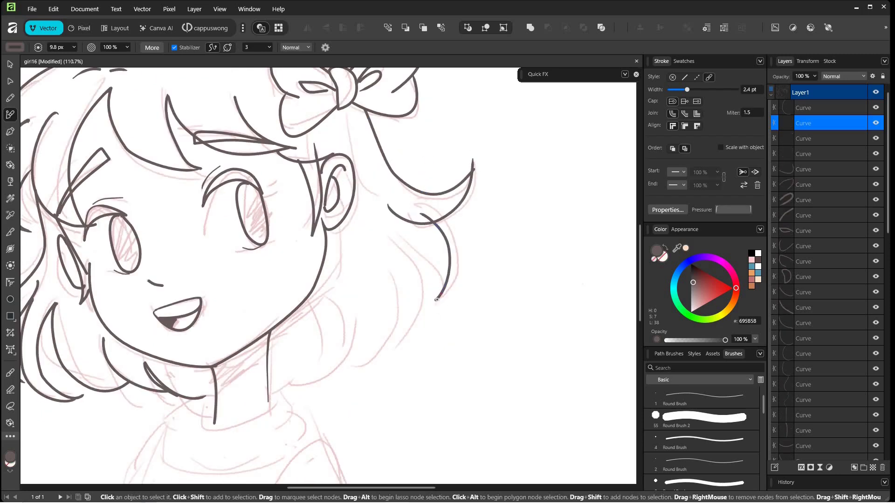
left_click_drag(396, 237, 434, 325)
left_click_drag(394, 284, 334, 380)
left_click_drag(354, 324, 280, 390)
left_click_drag(306, 300, 320, 352)
left_click_drag(316, 288, 345, 339)
left_click_drag(329, 231, 362, 302)
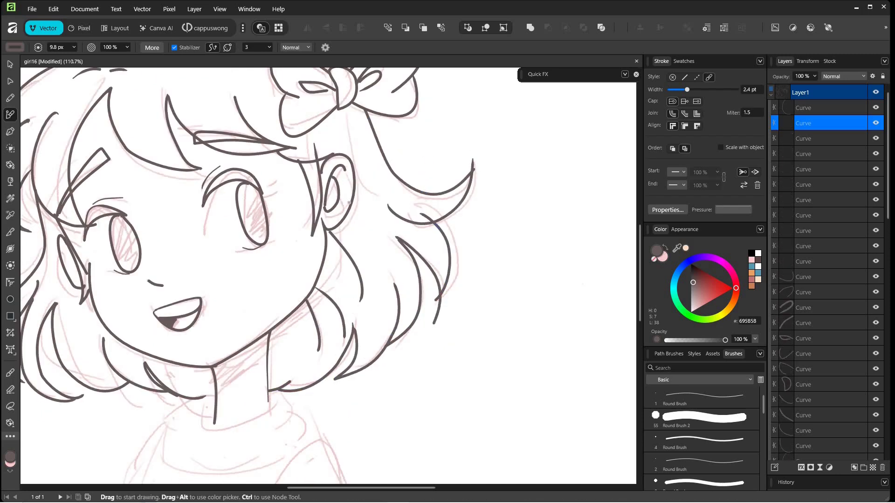
- Add short hair strands below the bow and among the right curls, and reshape the long bang curve on the forehead
left_click_drag(347, 108, 368, 146)
left_click_drag(384, 208, 420, 306)
left_click_drag(357, 144, 372, 166)
left_click(219, 265, "ctrl")
left_click_drag(238, 268, 246, 277)
left_click(228, 266, "ctrl")
left_click(172, 258, "ctrl")
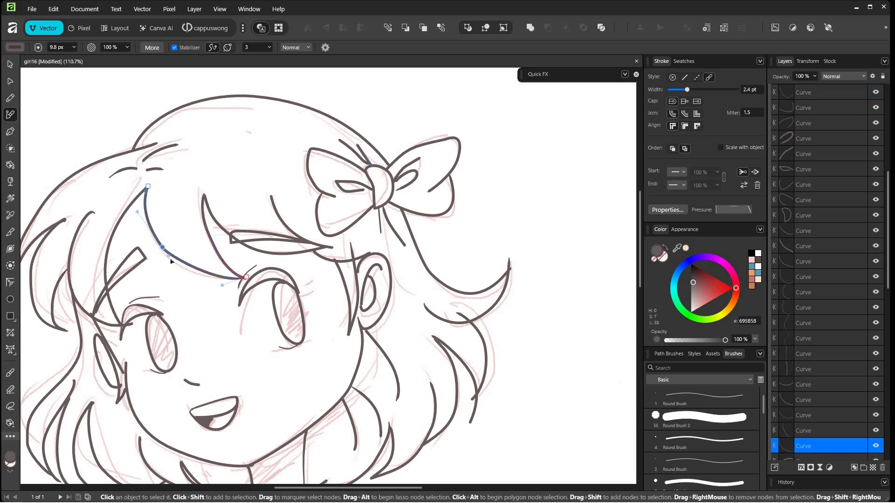
- Outline the folded turtleneck collar around the neck
left_click_drag(240, 353, 230, 105)
mouse_move(236, 254)
left_mouse_down()
mouse_move(316, 233)
mouse_move(309, 246)
mouse_move(295, 245)
mouse_move(315, 269)
left_mouse_up()
key("ctrl+z")
left_click_drag(325, 253, 269, 321)
left_click_drag(237, 241, 208, 289)
- Draw the sweater's shoulders, sleeve lines and curved hem, and add the shadow line under the chin
mouse_move(191, 286)
left_mouse_down()
mouse_move(231, 323)
mouse_move(147, 383)
left_mouse_up()
left_click_drag(183, 308, 162, 396)
left_click_drag(338, 276, 374, 378)
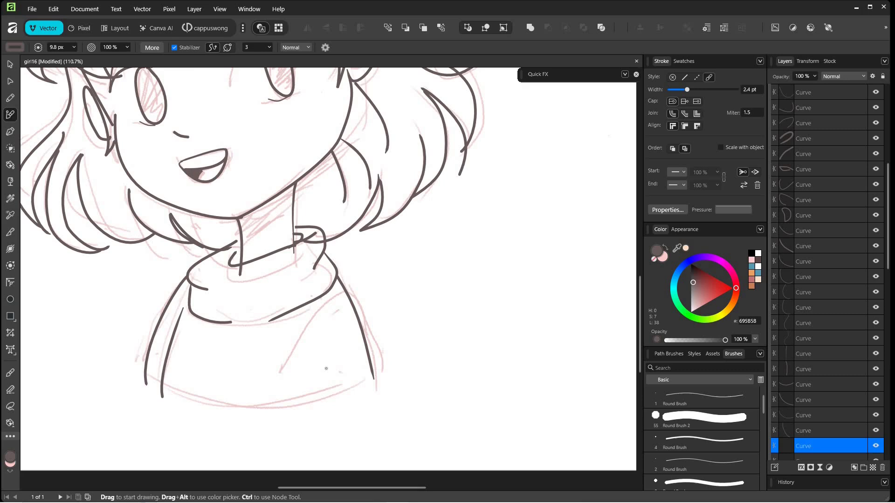
left_click_drag(363, 288, 291, 409)
left_click_drag(136, 360, 385, 365)
left_click_drag(260, 398, 253, 405)
left_click_drag(295, 185, 308, 257)
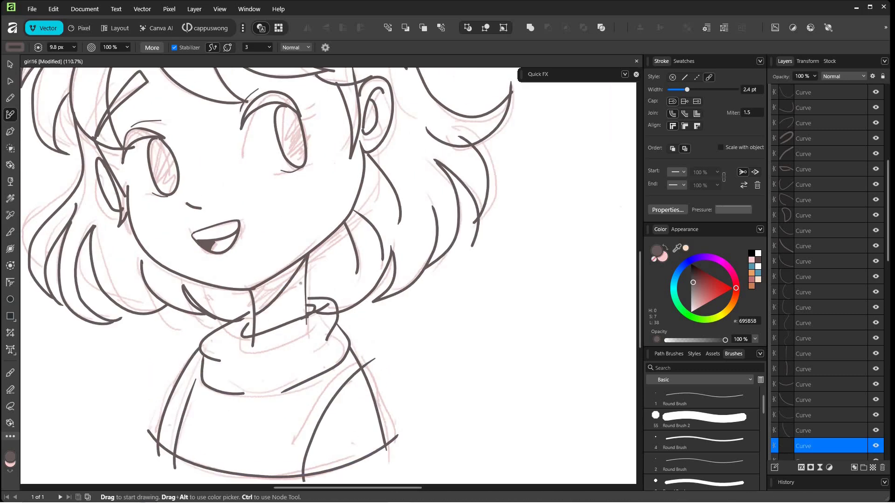
- Select all the line-art curves with the sketch hidden and expand their strokes into filled shapes
key("ctrl+0")
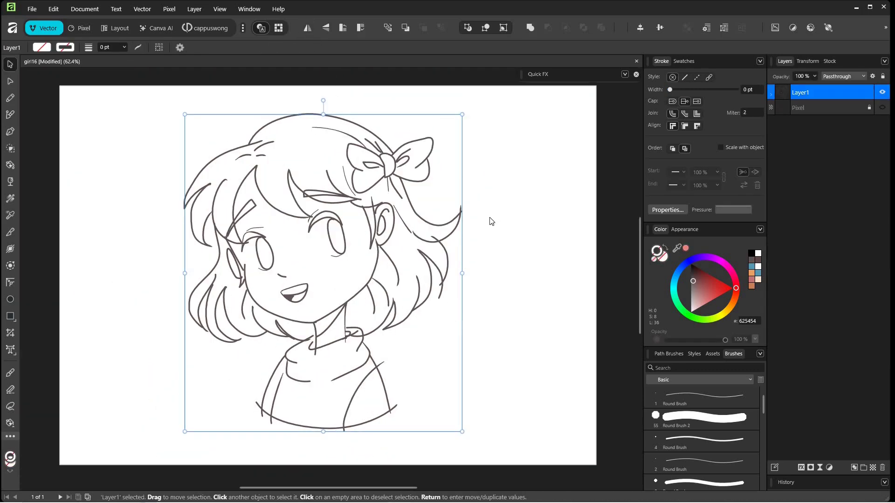
left_click(492, 221)
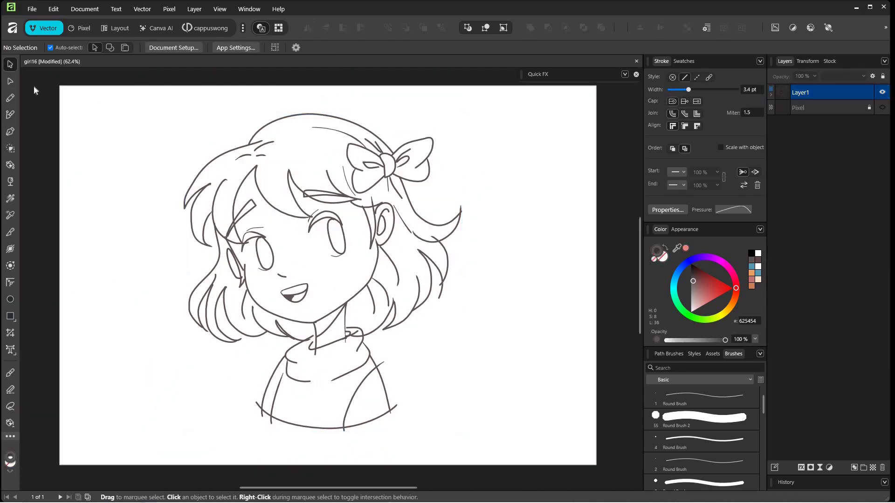
mouse_move(162, 446)
left_mouse_down()
mouse_move(521, 119)
mouse_move(489, 97)
left_mouse_up()
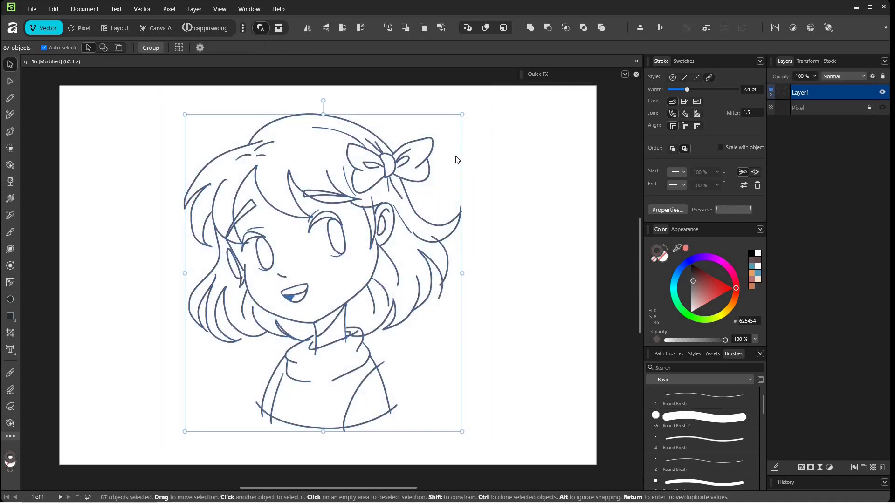
right_click(400, 172)
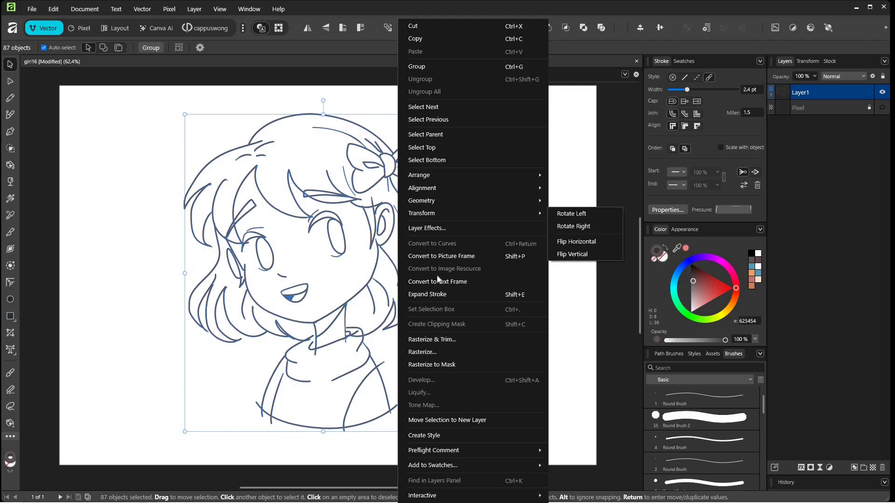
left_click(452, 295)
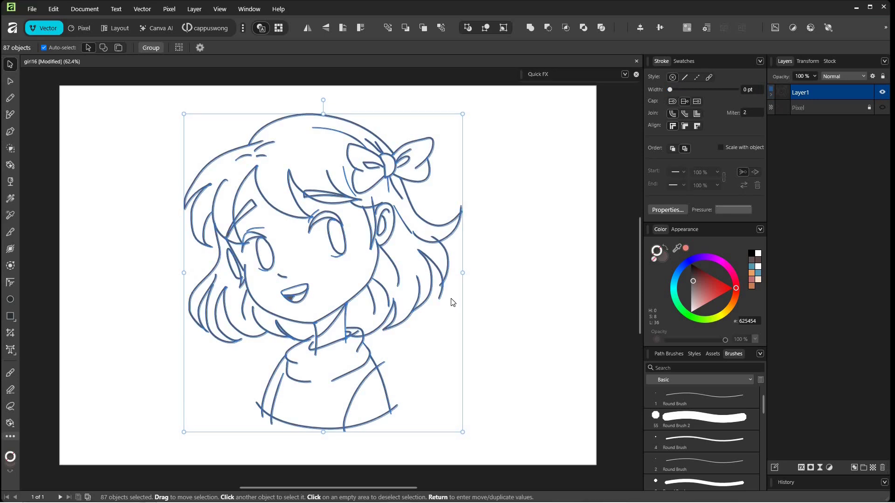
- Group the expanded line-art shapes and name the group "girl"
key("ctrl+g")
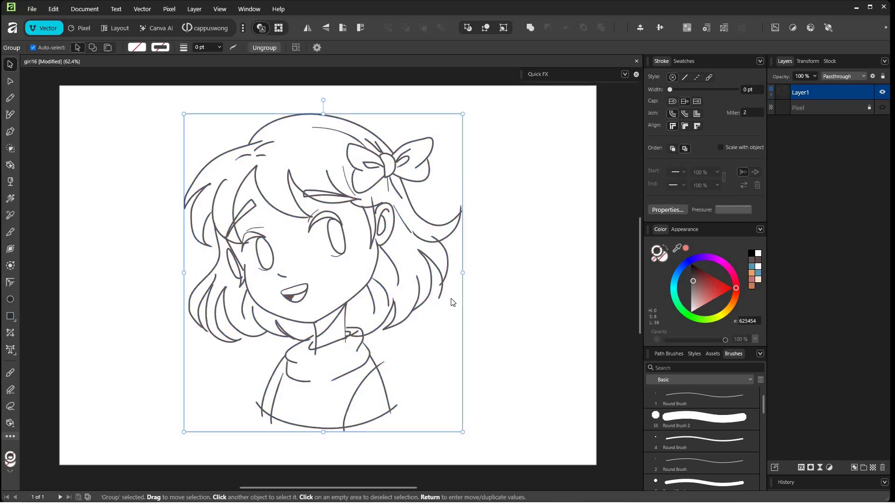
left_click(770, 94)
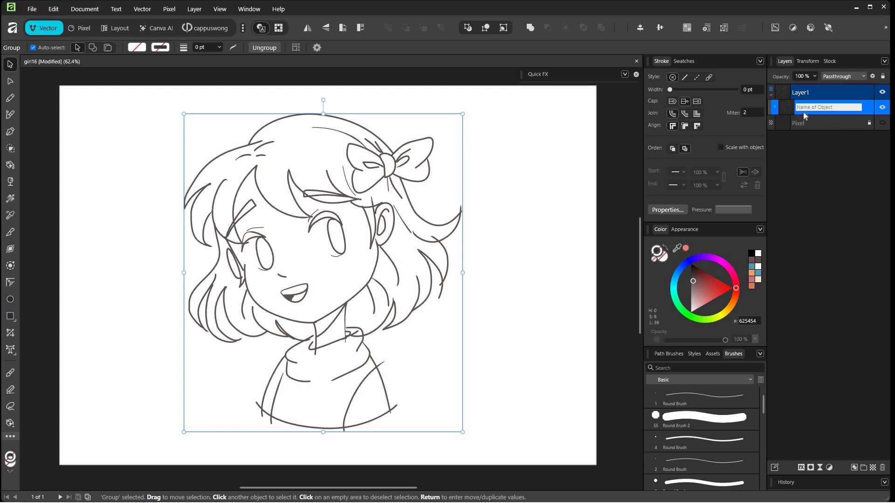
left_click(798, 111)
type("girl")
key("Return")
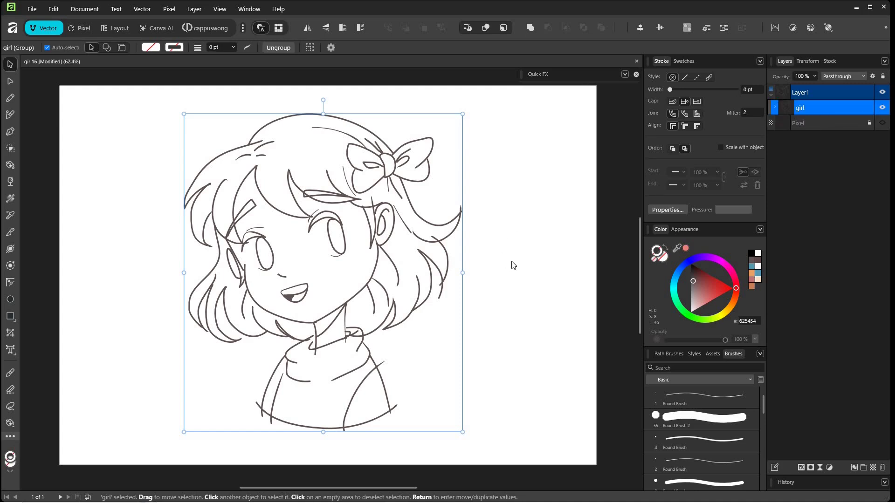
- Use Vector Flood Fill on the girl line art to colour the face with pale pink FFD7D7
left_click(12, 170)
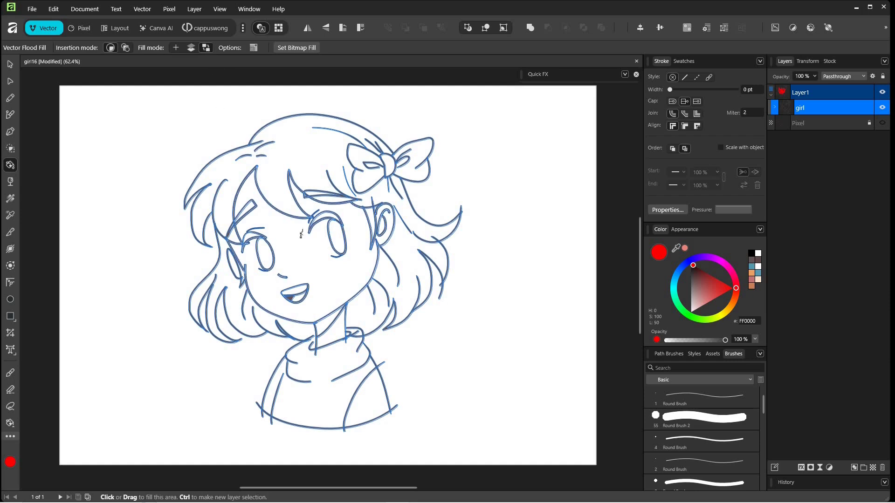
scroll(302, 241, "up", 5)
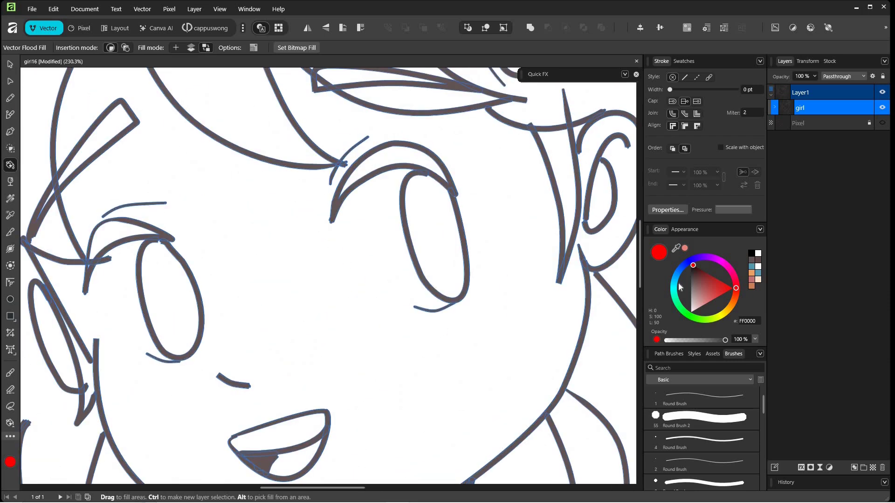
left_click(699, 307)
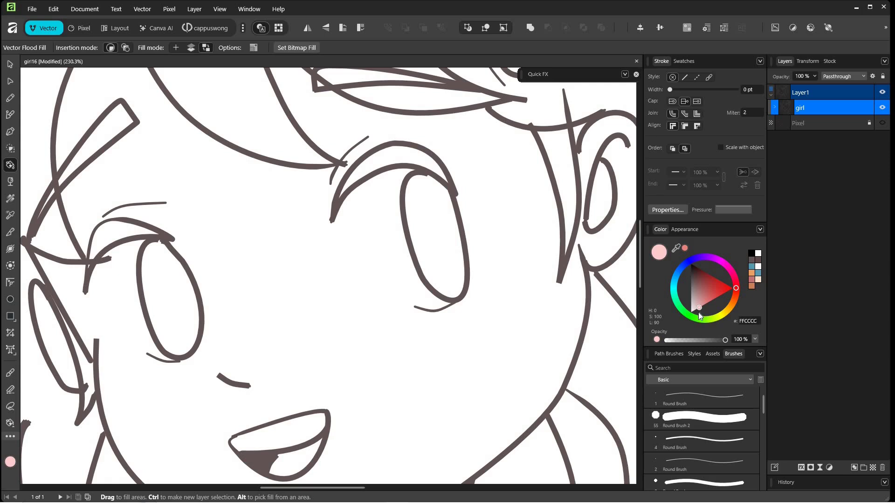
left_click(698, 309)
left_click(266, 336)
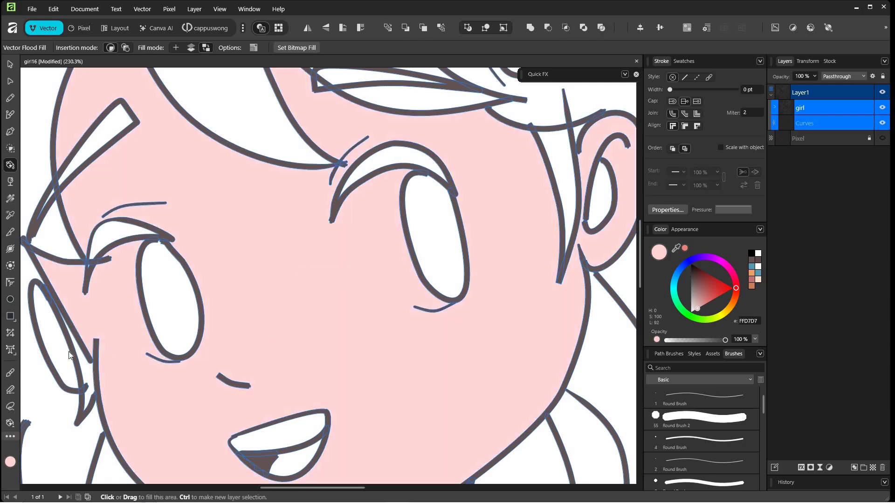
- Flood-fill the neck and the inner part of the ear beside the bow with the same skin pink
scroll(362, 320, "down", 5)
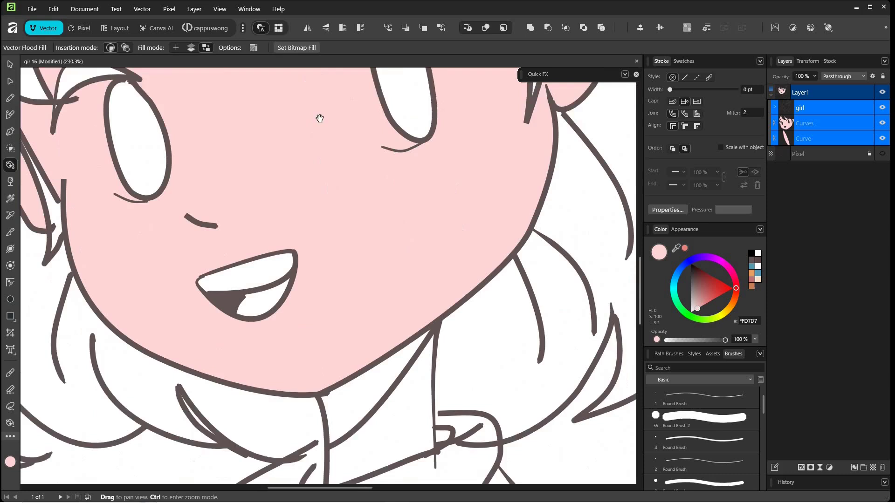
left_click(400, 374)
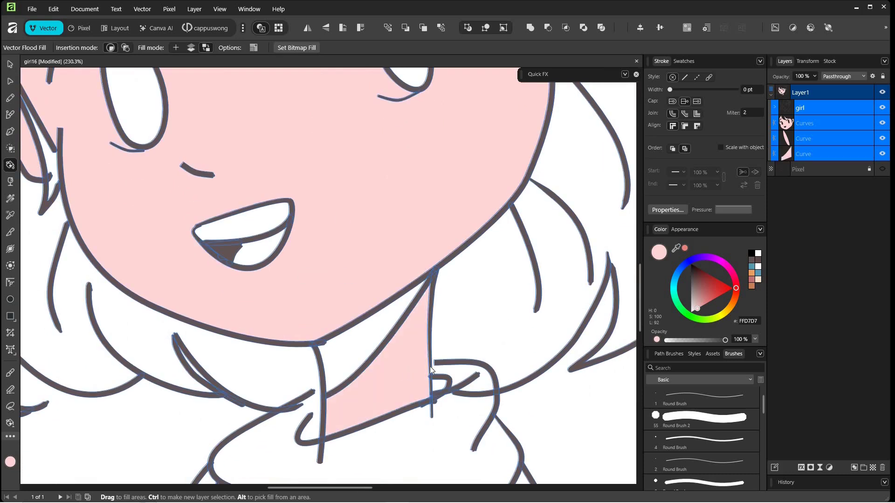
scroll(397, 345, "up", 6)
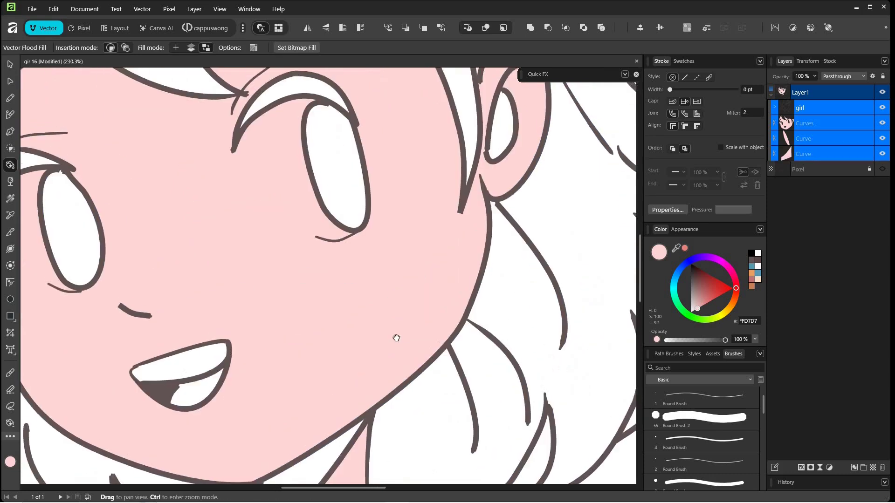
scroll(420, 317, "right", 3)
left_click(414, 322)
left_click_drag(503, 401, 602, 373)
left_click_drag(177, 406, 365, 253)
left_click_drag(335, 312, 274, 269)
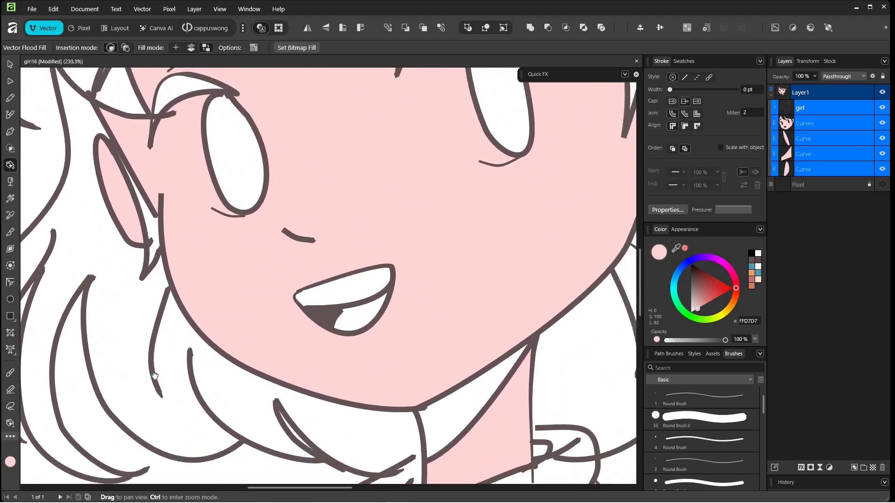
left_click_drag(358, 128, 232, 246)
mouse_move(144, 407)
left_mouse_down()
mouse_move(221, 214)
mouse_move(198, 202)
left_mouse_up()
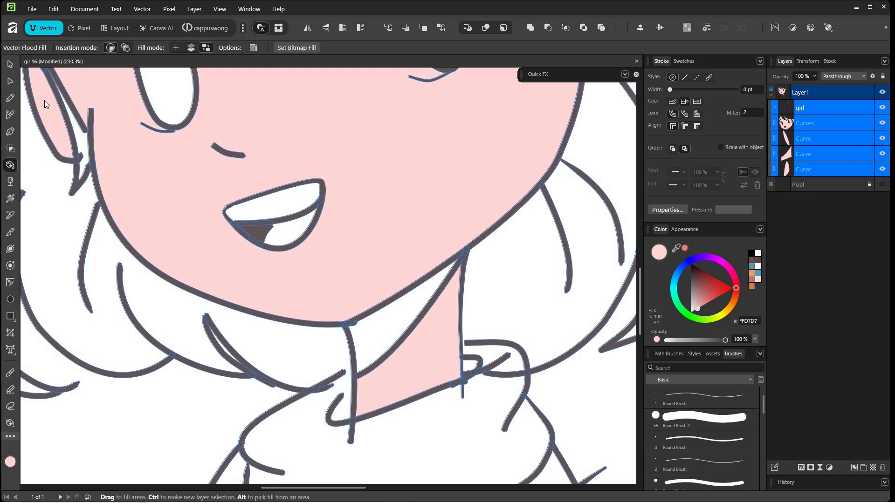
- Extend the open ends of the two turtleneck collar lines with the Node tool so they meet the neck lines
key("a")
left_click(337, 378)
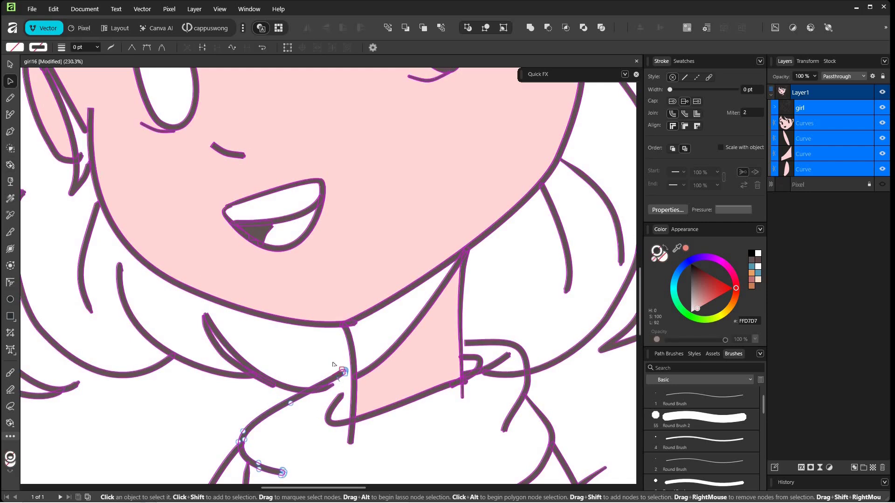
left_click_drag(334, 363, 356, 368)
left_click(481, 344)
mouse_move(474, 332)
left_mouse_down()
mouse_move(457, 355)
mouse_move(459, 341)
left_mouse_up()
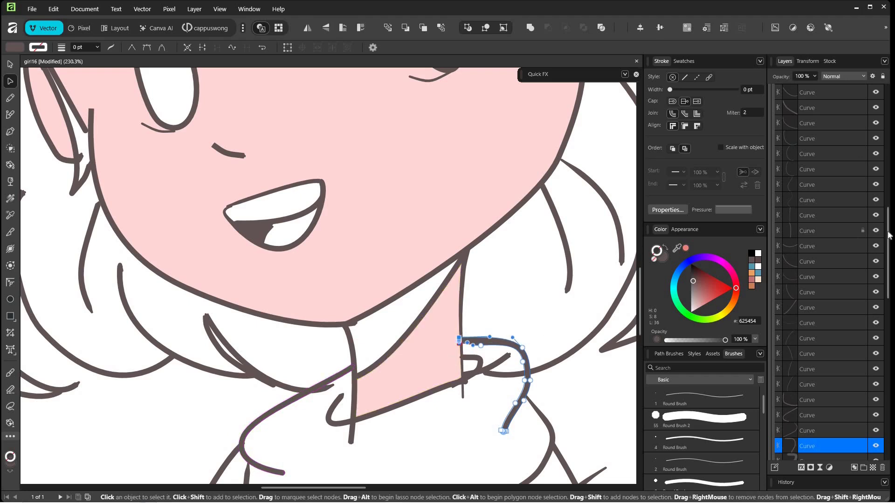
- Reselect the girl group and flood-fill the fringe and main hair areas with dusty red D98484
left_click_drag(889, 235, 793, 122)
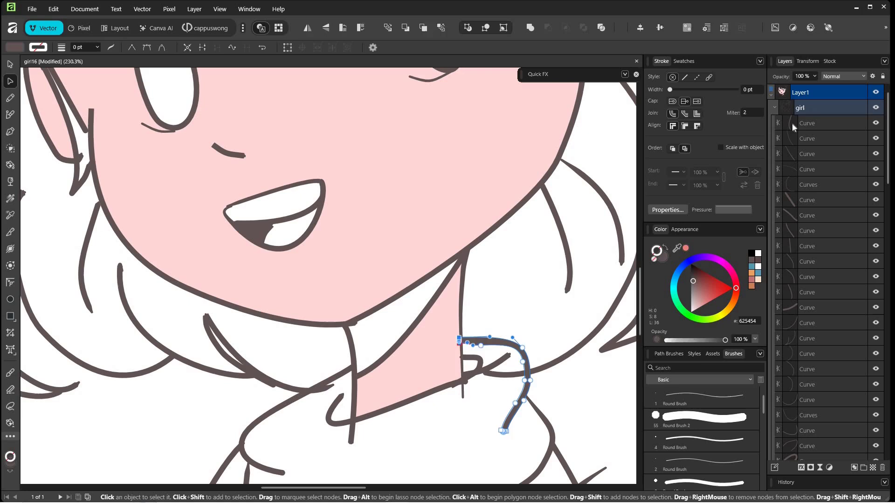
left_click(795, 110)
left_click(14, 170)
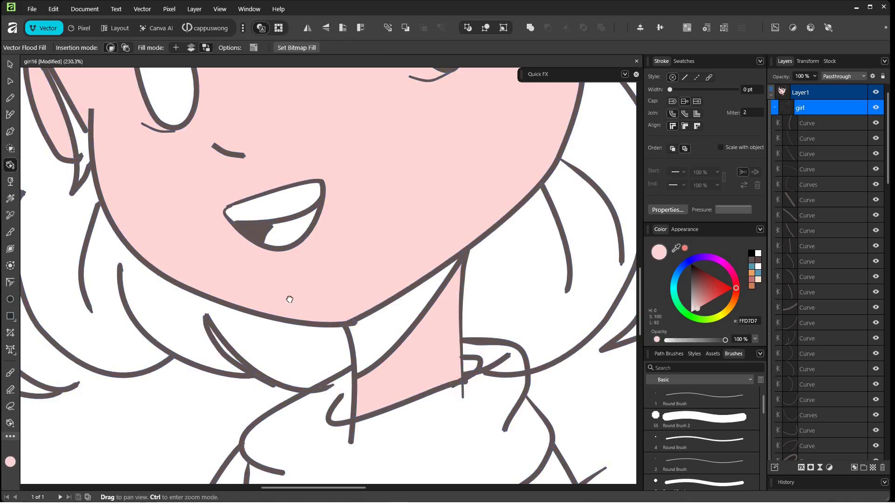
left_click_drag(262, 133, 267, 178)
scroll(401, 280, "down", 6)
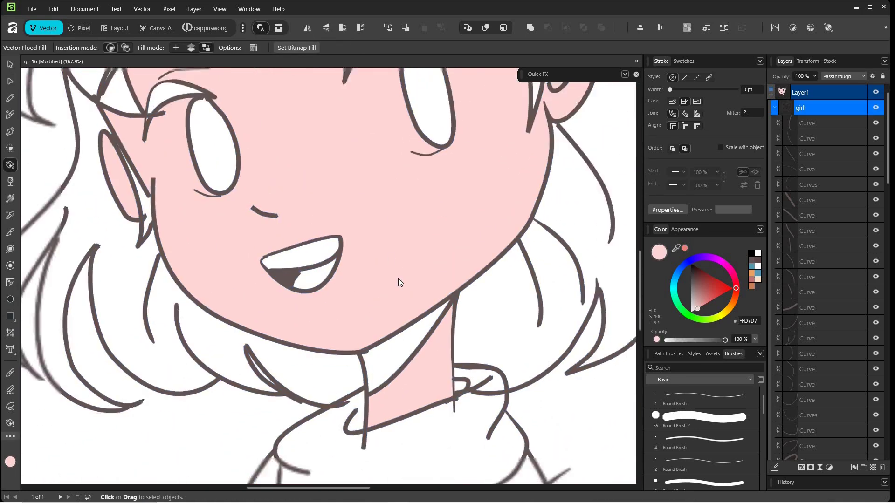
left_click(706, 304)
mouse_move(705, 306)
left_mouse_down()
mouse_move(713, 298)
mouse_move(705, 297)
left_mouse_up()
left_click(288, 182)
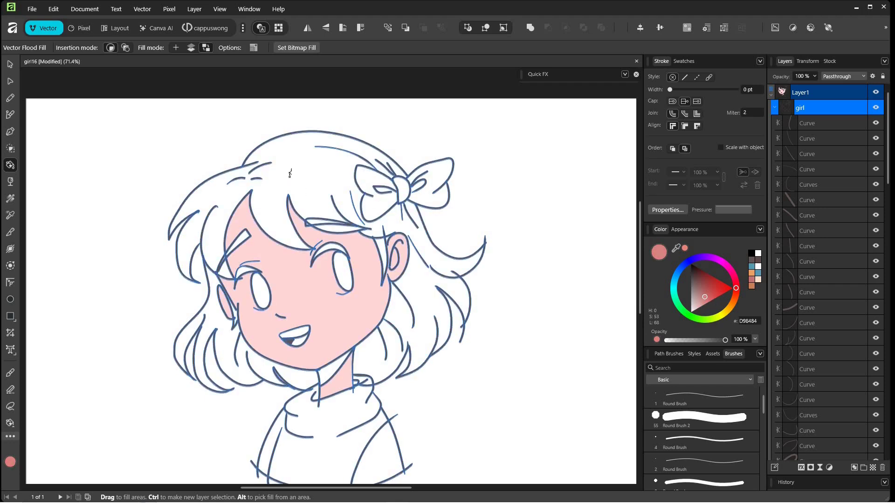
left_click(336, 228)
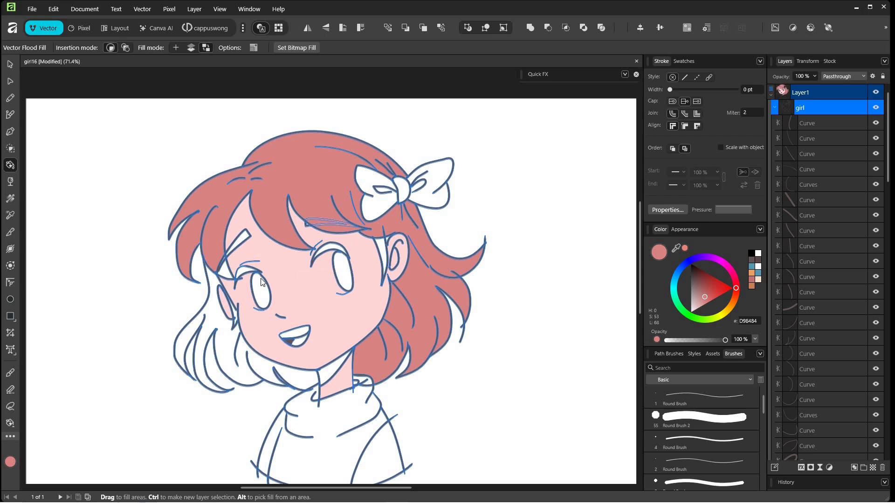
- Fill the remaining fringe tip over the eyebrow, the gap beside the ear and the lower hair locks with the hair colour
scroll(253, 239, "up", 5)
scroll(250, 266, "up", 2)
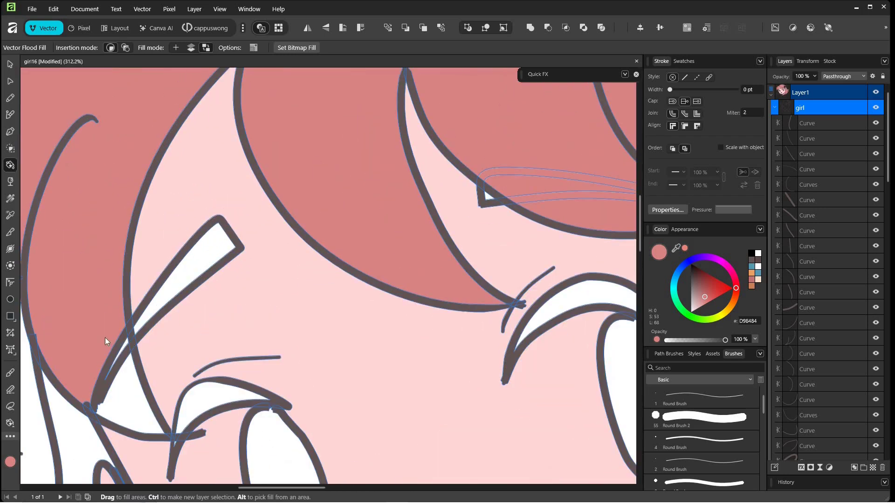
mouse_move(106, 339)
left_mouse_down()
mouse_move(120, 392)
mouse_move(98, 402)
left_mouse_up()
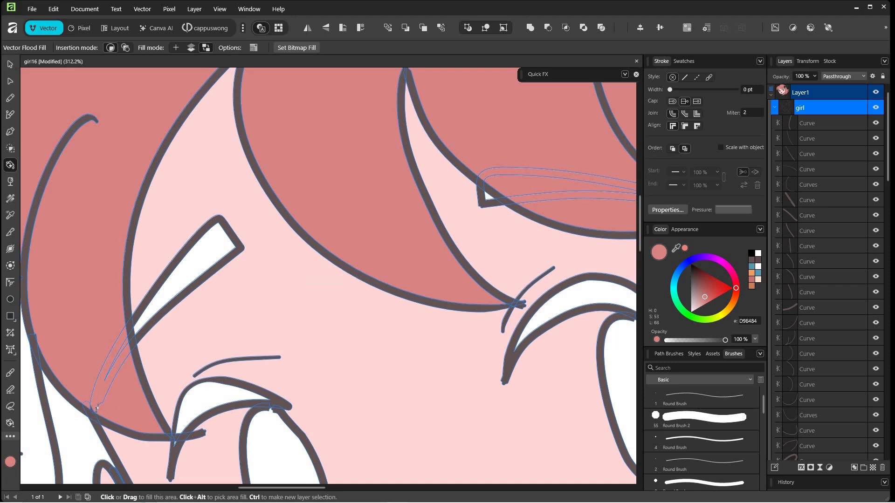
scroll(194, 146, "down", 10)
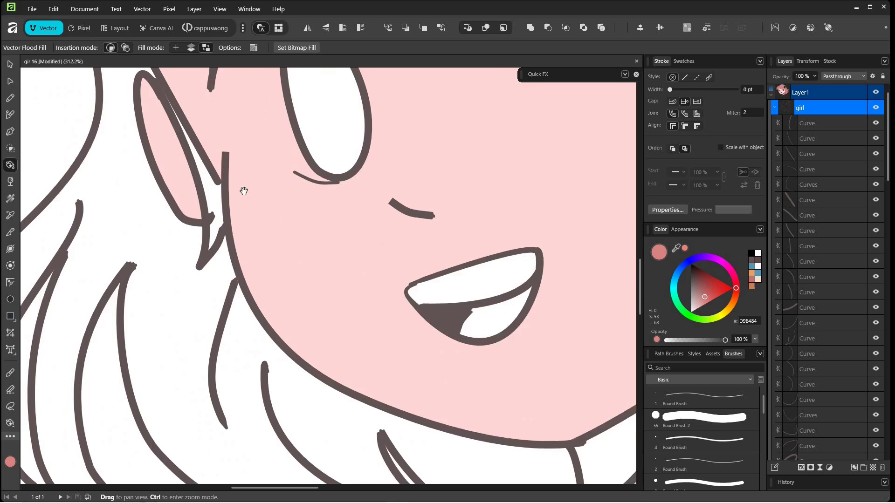
left_click(225, 232)
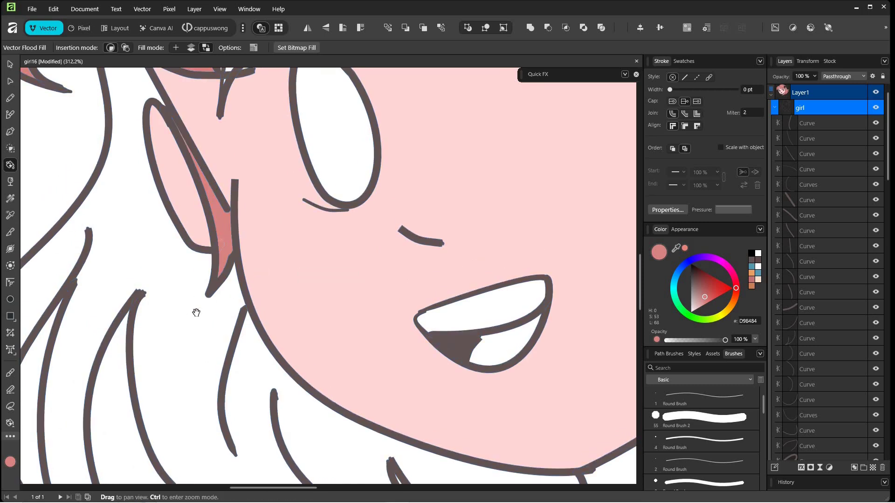
left_click_drag(186, 343, 211, 387)
left_click(176, 300)
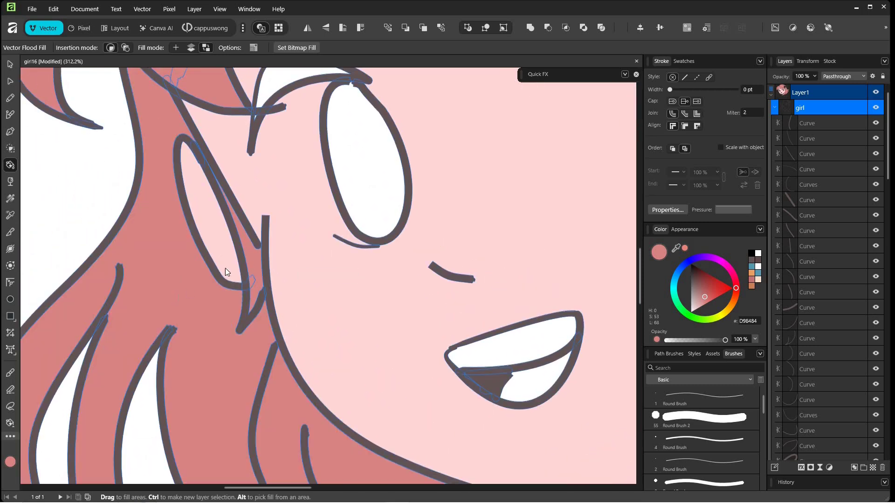
- Fill the unpainted hair strand in front of the ear below the bow with the hair colour
scroll(303, 281, "down", 6)
scroll(303, 281, "up", 1)
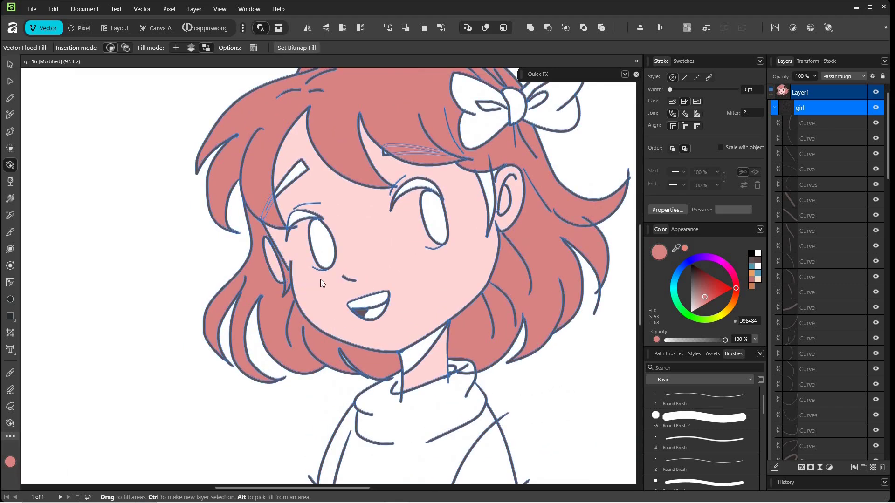
left_click_drag(481, 183, 347, 298)
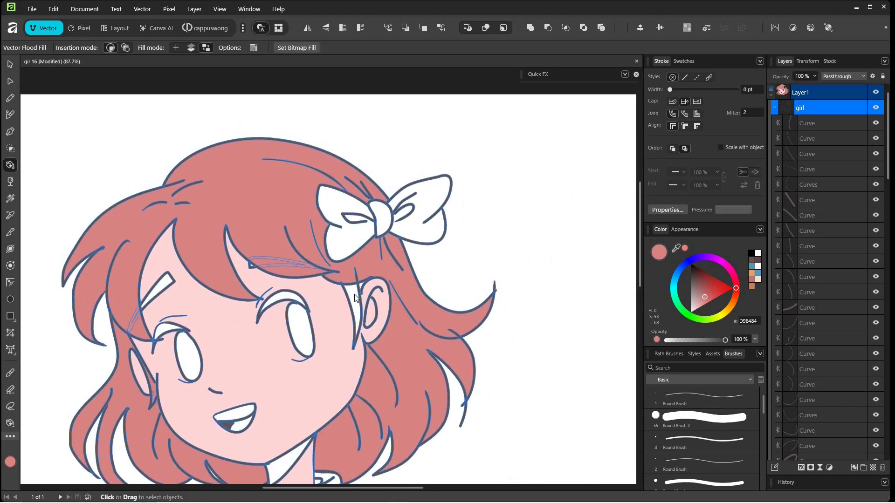
scroll(348, 297, "up", 7)
left_click(349, 297)
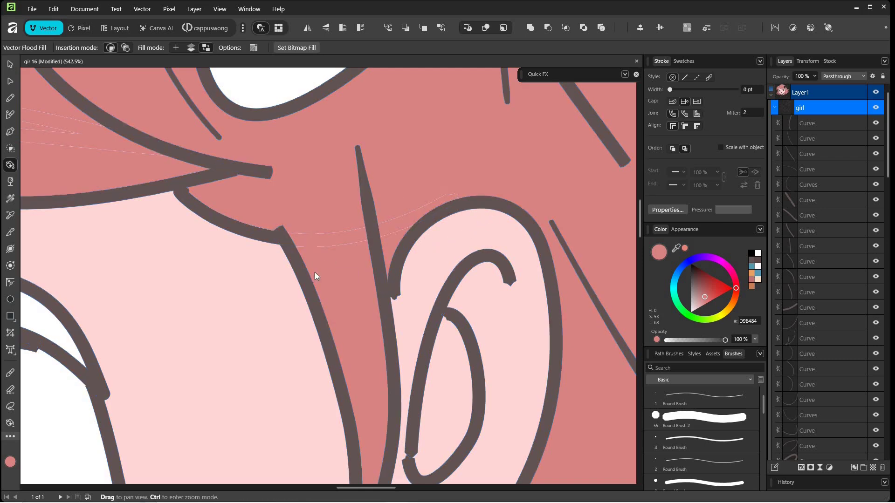
- Fill both irises and the uncovered eyebrow areas with the same dusty red as the hair
scroll(315, 271, "down", 4)
scroll(315, 272, "down", 3)
left_click(264, 310)
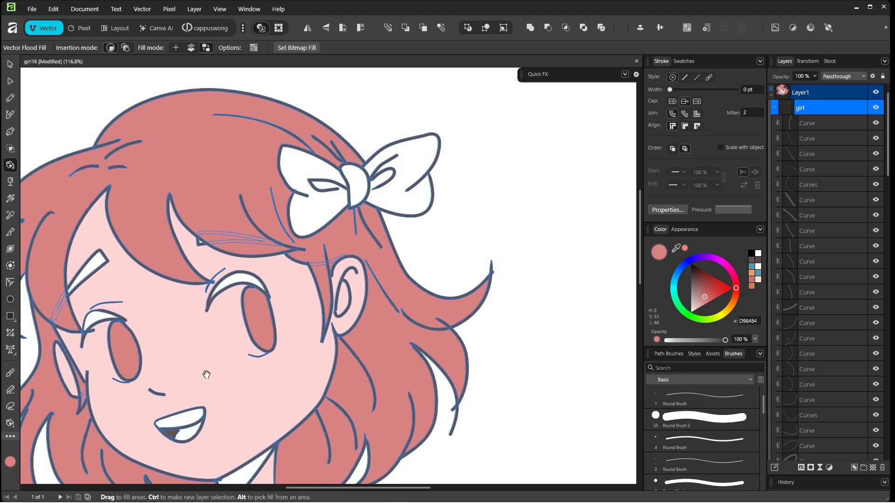
left_click(95, 265)
scroll(203, 247, "up", 13)
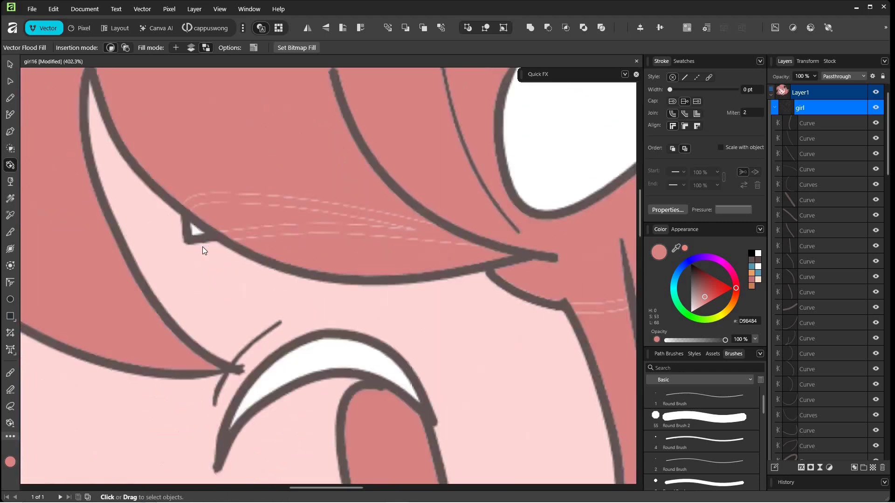
left_click(180, 203)
scroll(179, 235, "down", 16)
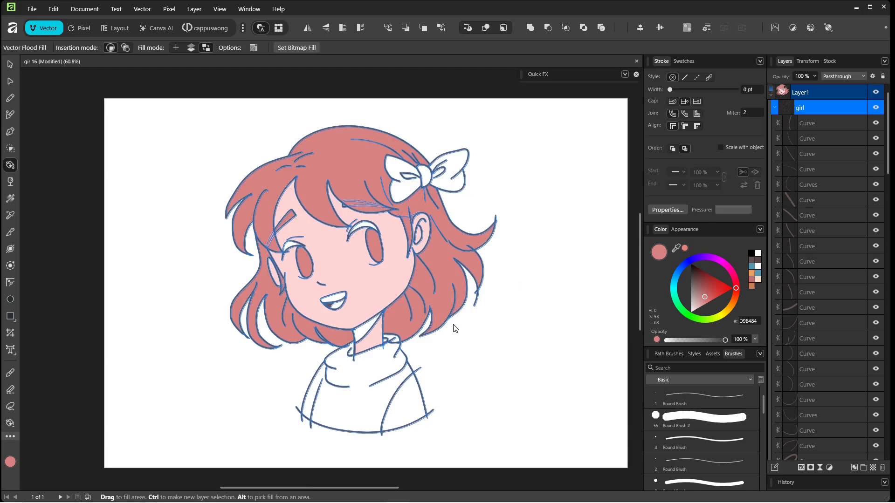
- Fill the upper eyelashes and the shadow area under the chin with the dark brown line-art colour
scroll(366, 352, "up", 2)
left_click(752, 260)
left_click(240, 165)
left_click(365, 131)
left_click(306, 266)
left_click(364, 310)
- Flood-fill the sweater and the folds of its turtleneck collar with light blue ADE2FF
left_click(676, 277)
left_click(711, 272)
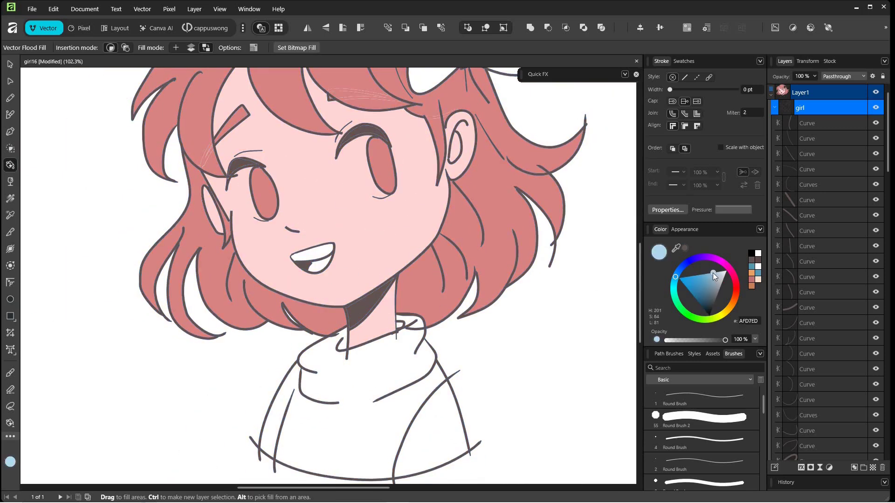
left_click(409, 338)
scroll(386, 351, "up", 5)
left_click(245, 372)
left_click(435, 265)
left_click(471, 249)
left_click(423, 302)
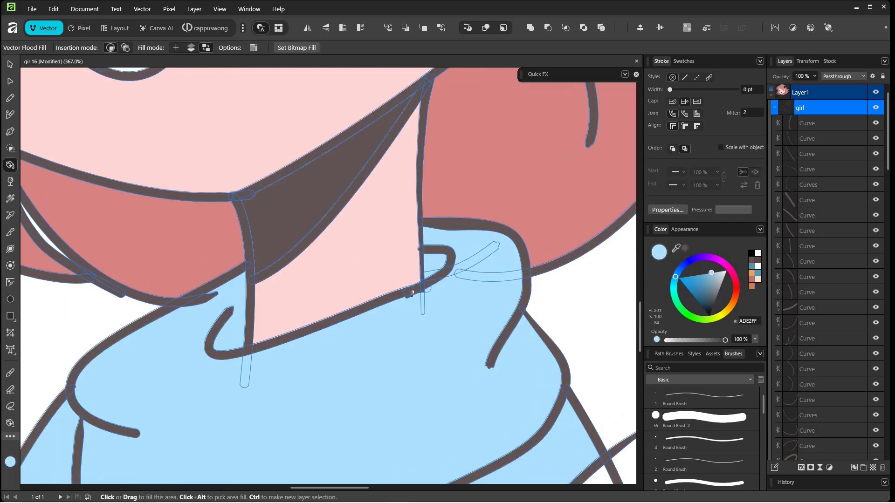
left_click(410, 294)
left_click(206, 297)
- Fill the tongue with pink and the hair bow with pale yellow F2EEAF
scroll(331, 374, "down", 3)
left_click_drag(331, 374, 309, 224)
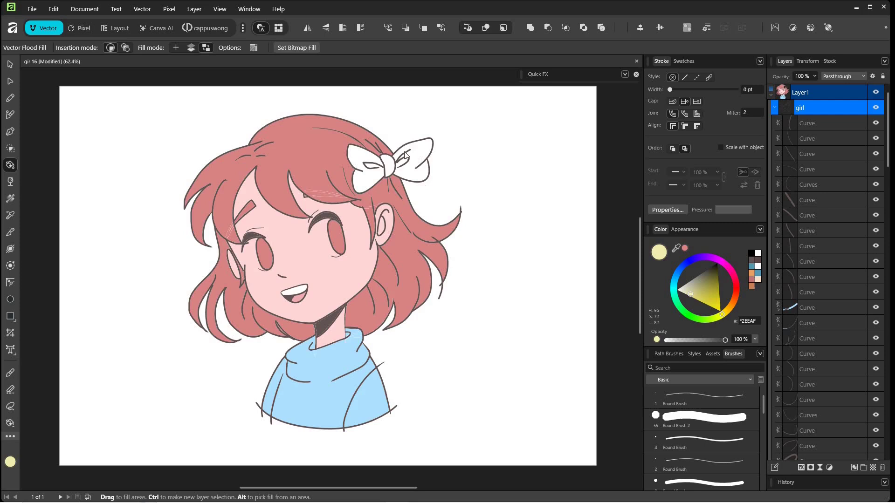
left_click_drag(406, 155, 418, 162)
- Trim the line ends overshooting the sweater hem and the outer hair tip with the Shape Builder in subtract mode
left_click(11, 148)
left_click(96, 47)
scroll(410, 359, "up", 4)
left_click_drag(413, 351, 430, 264)
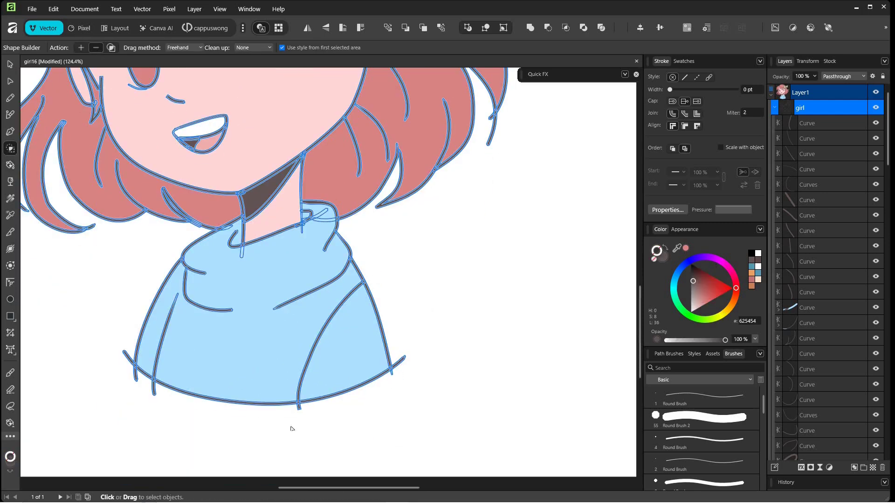
left_click_drag(293, 411, 404, 367)
left_click_drag(123, 347, 156, 396)
left_click_drag(397, 196, 389, 292)
left_click_drag(491, 207, 479, 238)
mouse_move(429, 202)
left_mouse_down()
mouse_move(526, 391)
mouse_move(499, 328)
left_mouse_up()
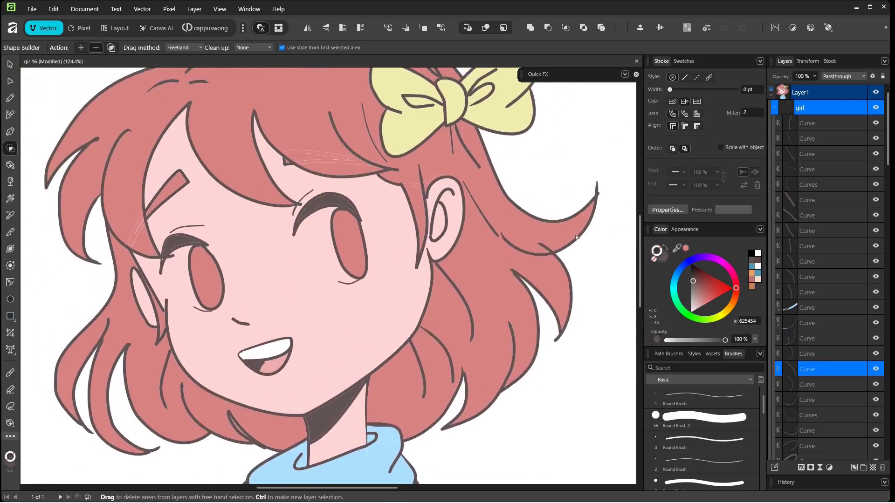
- Sample the hair colour and flood-fill the remaining area at the flicked hair lock below the bow
left_click(10, 165)
left_click(550, 235, "alt")
left_click(545, 246)
left_click_drag(381, 127, 404, 183)
key("ctrl+0")
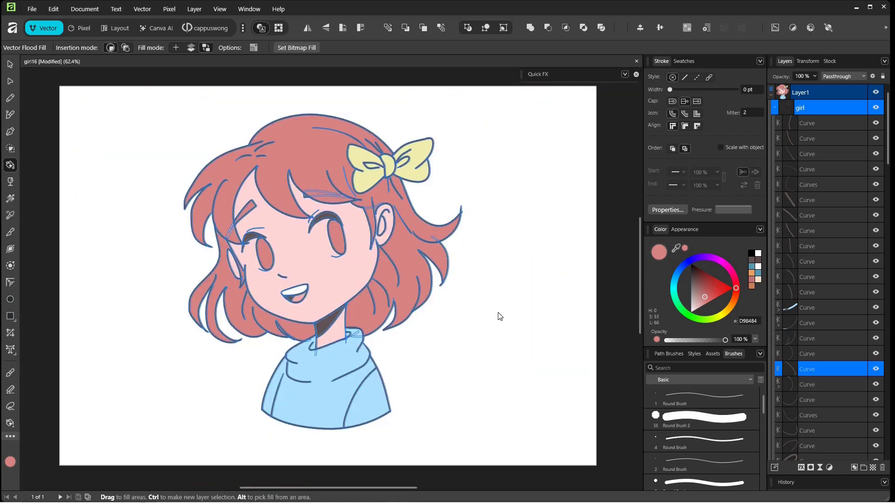
- Select every object sharing the dark neck shadow's fill colour 625454 and merge them into one shape with the Add operation
left_click(12, 68)
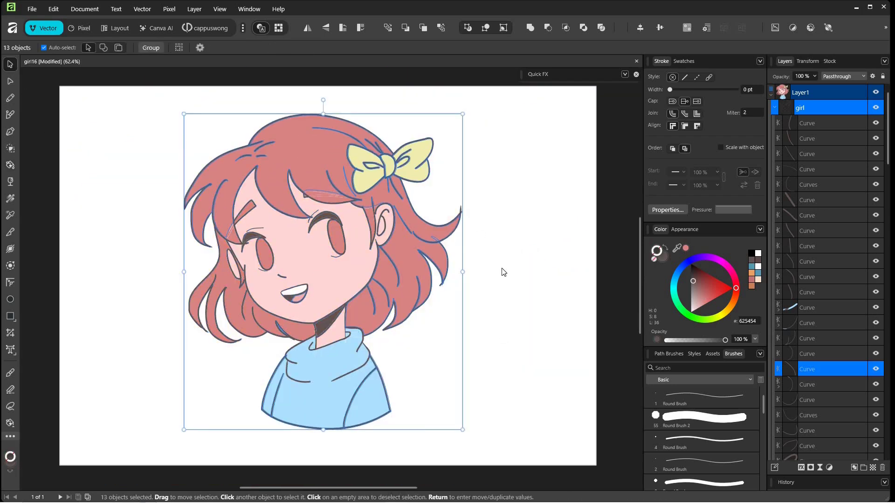
double_click(326, 323)
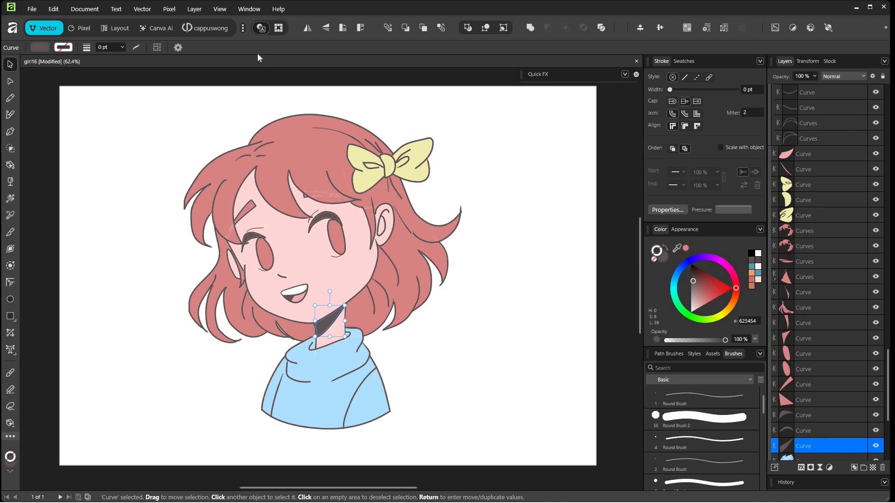
left_click(194, 9)
mouse_move(212, 22)
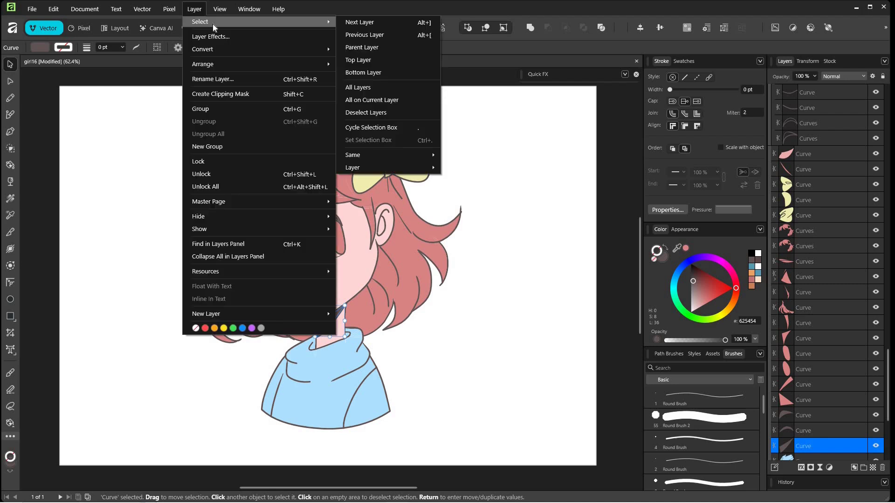
mouse_move(362, 155)
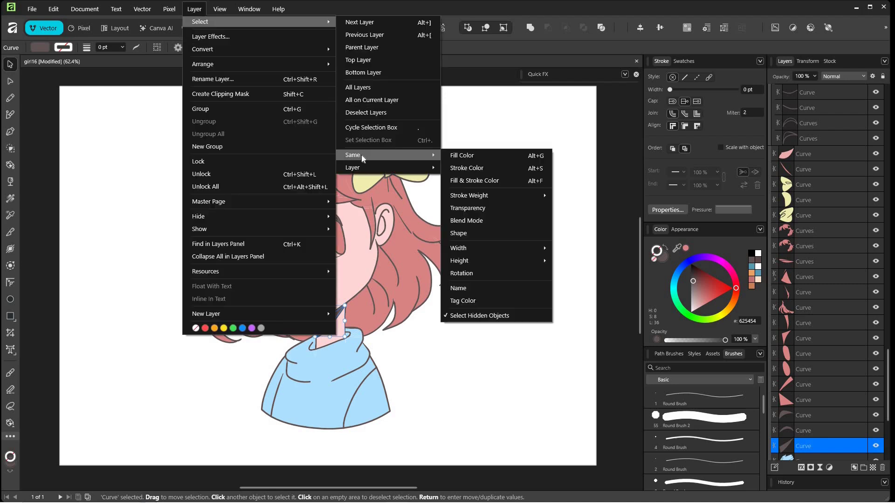
left_click(469, 156)
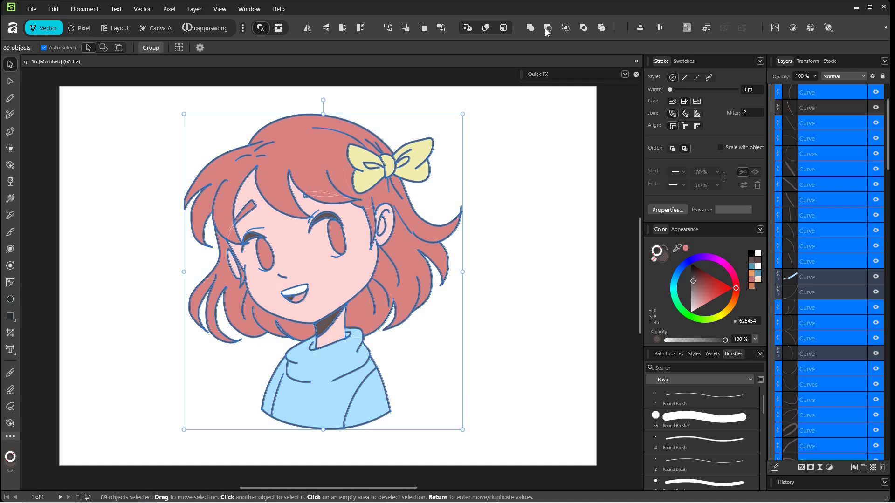
left_click(533, 32)
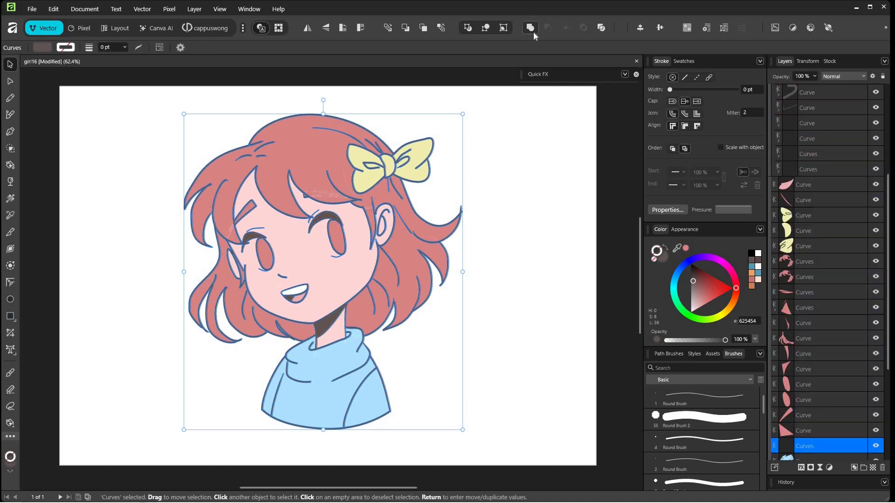
left_click(411, 313)
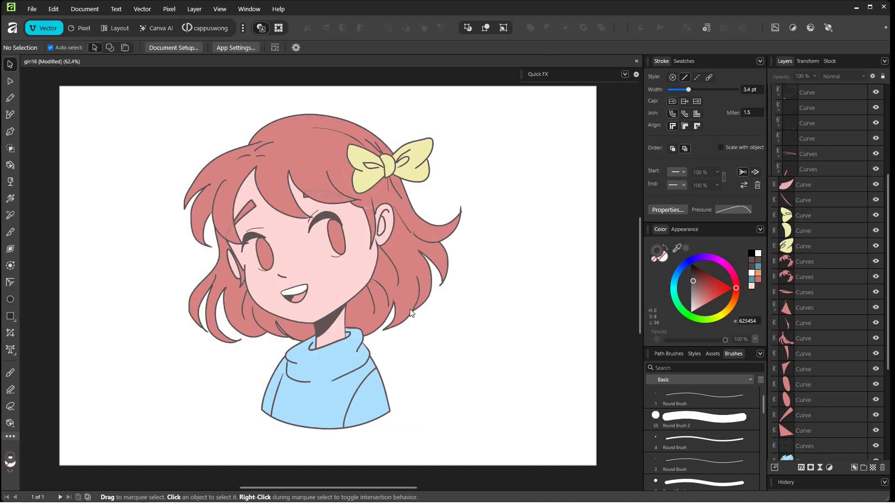
- Select all shapes with the face's skin fill FFD7D7 and merge them into one shape with Add
left_click(336, 281)
left_click(195, 9)
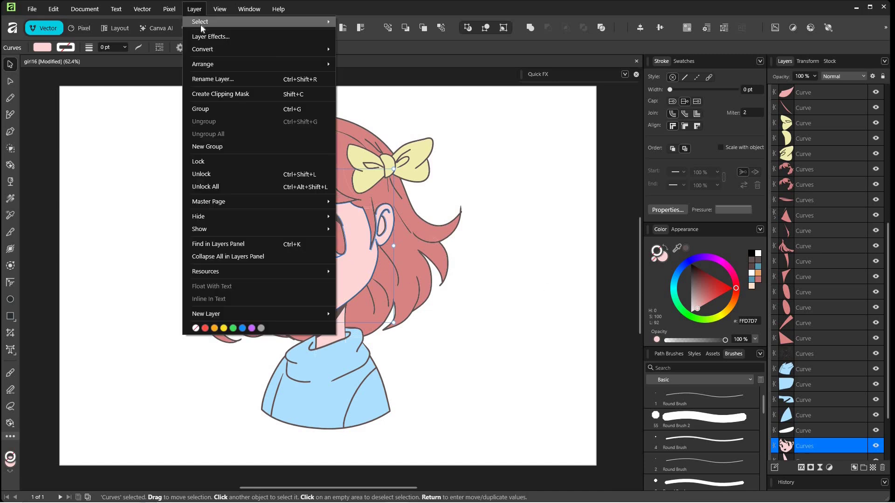
mouse_move(199, 21)
mouse_move(373, 155)
left_click(487, 158)
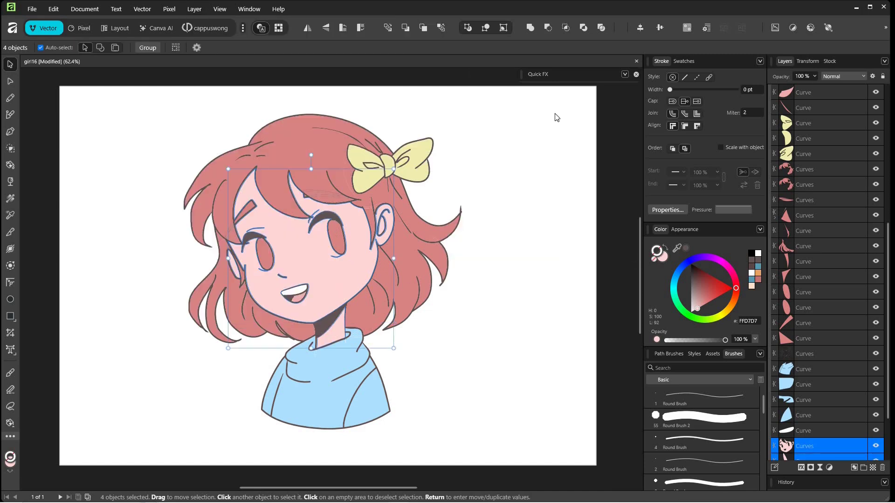
left_click(530, 33)
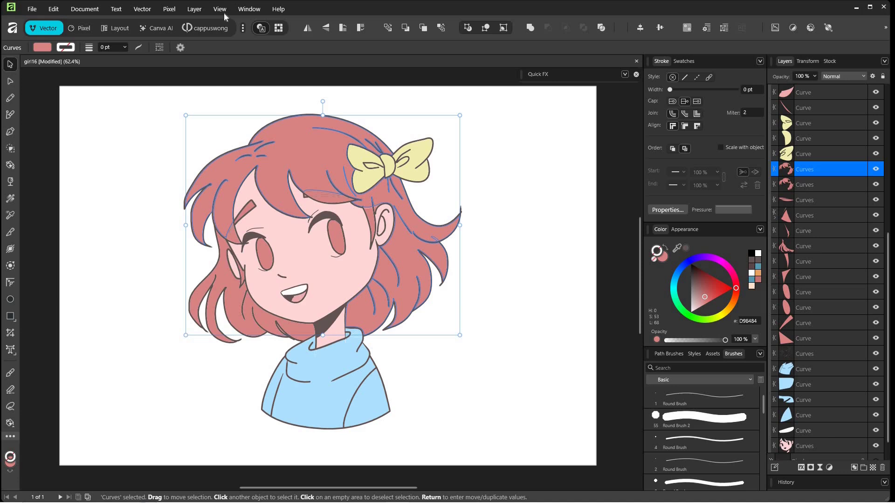
- Select all shapes with the hair's fill colour D98484 and merge them into one shape with Add
left_click(195, 9)
mouse_move(205, 22)
mouse_move(372, 155)
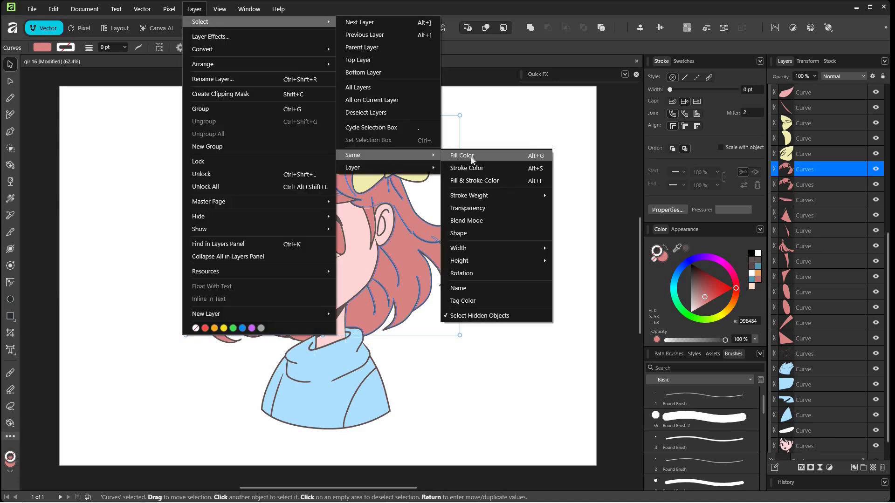
left_click(472, 159)
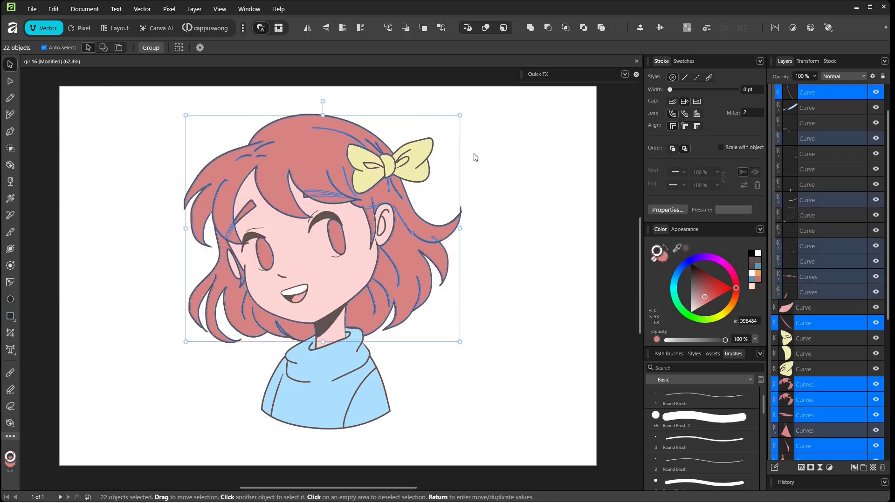
left_click(530, 30)
- Merge the pale yellow hair bow pieces into one shape and the light blue sweater pieces into another with Add
left_click(822, 307)
left_click(825, 335, "shift")
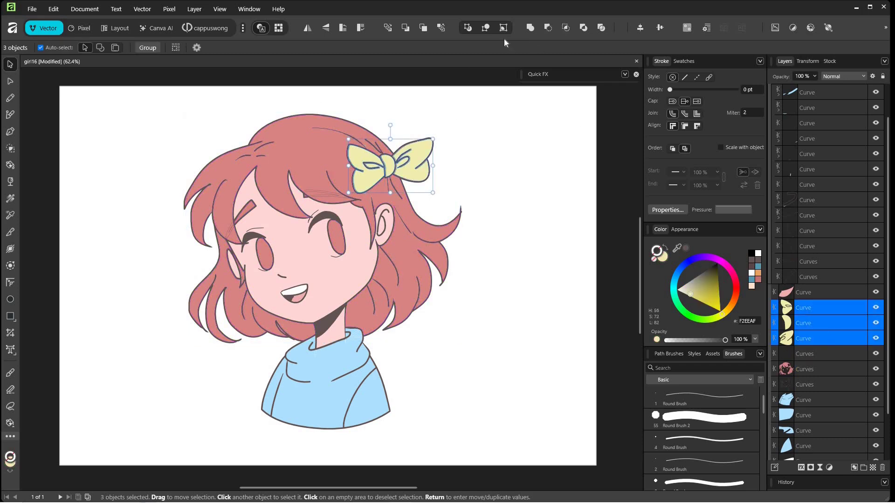
left_click(531, 29)
left_click(823, 369)
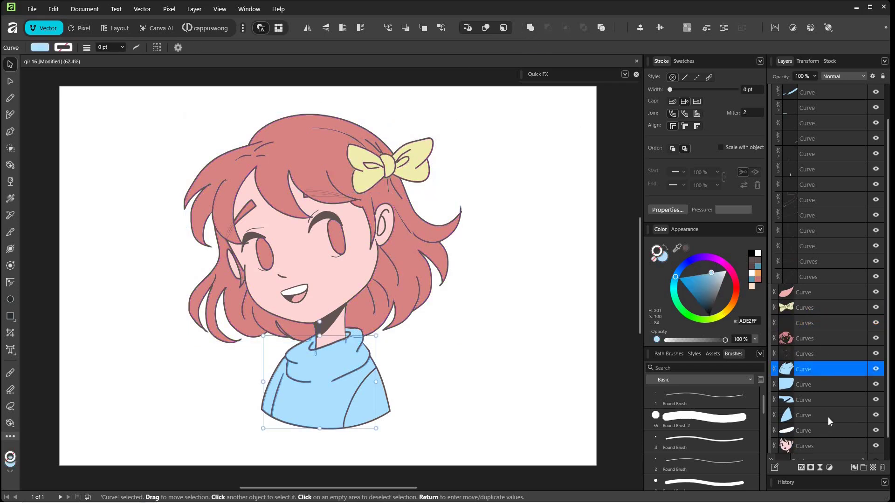
left_click(828, 417, "shift")
left_click(530, 28)
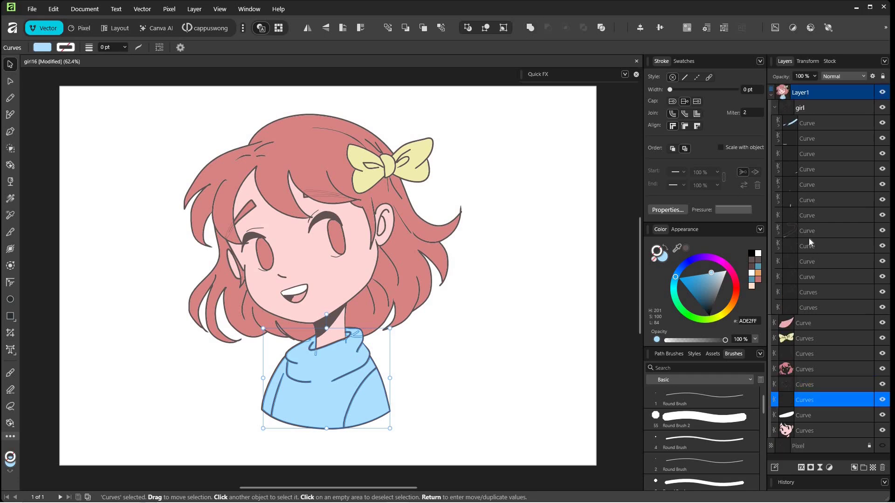
- Delete all the leftover curves nested inside the girl group and deselect everything
left_click(820, 309)
left_click(829, 125, "shift")
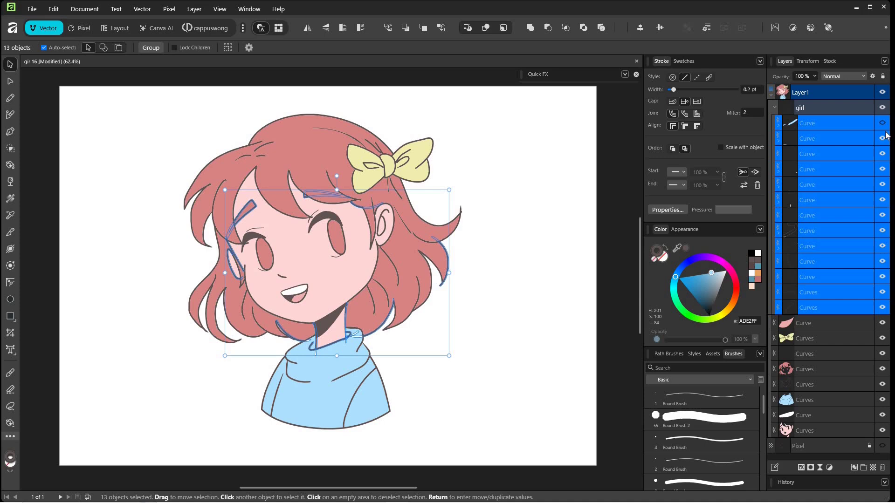
key("Delete")
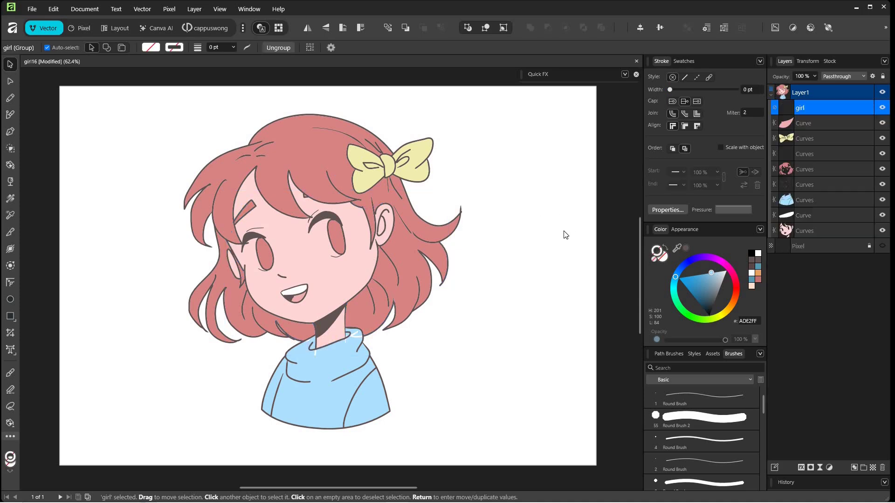
left_click(522, 284)
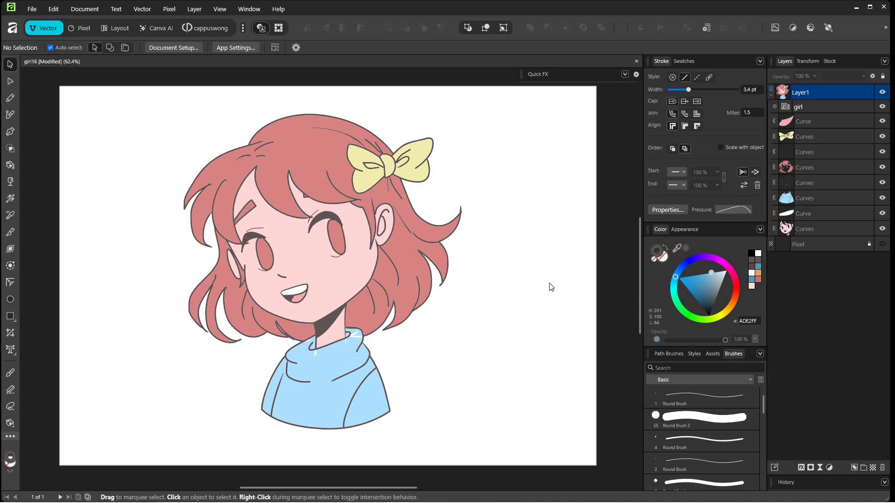
- With the line art and sweater shapes selected, sample the sweater's light blue and flood-fill the white gaps around the turtleneck collar
scroll(393, 342, "up", 5)
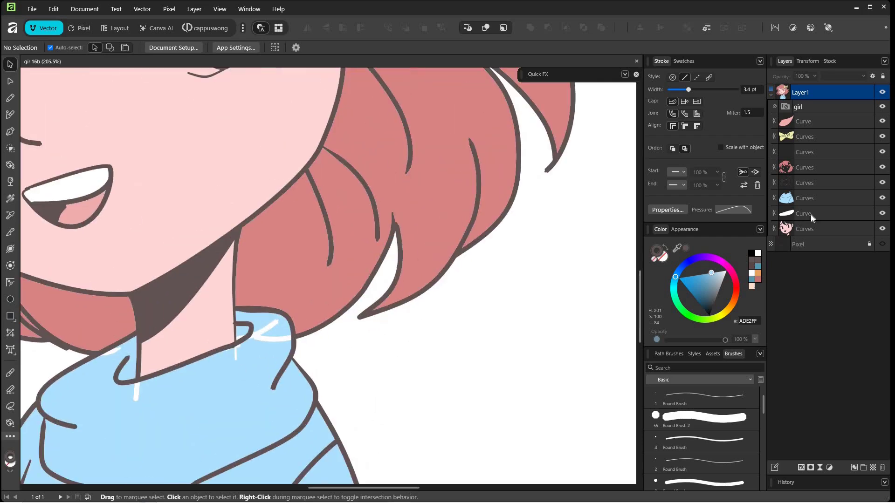
double_click(814, 123)
left_click(822, 183)
left_click(826, 198)
left_click(824, 184)
left_click(819, 197, "shift")
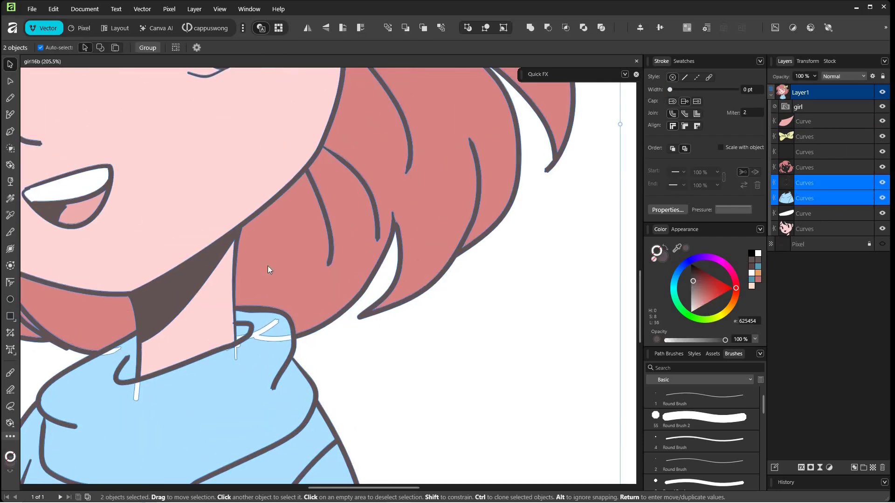
key("g")
left_click_drag(677, 248, 275, 359)
left_click(268, 329)
left_click(236, 353)
key("v")
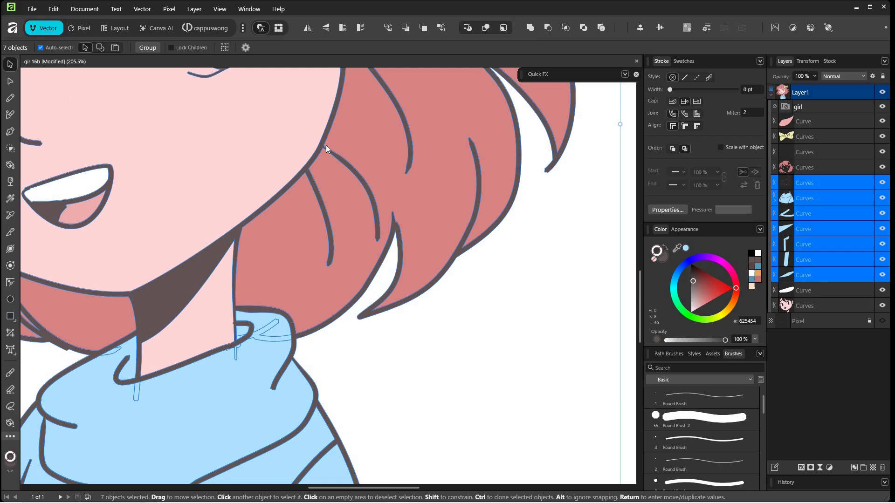
key("ctrl+0")
left_click(468, 327)
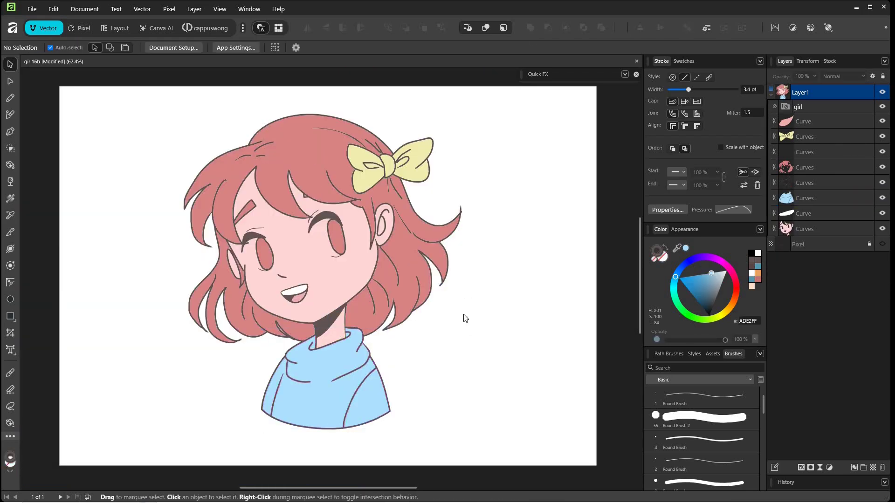
- Lighten the skin shape's fill colour to FFE5E6
scroll(328, 275, "up", 2)
left_click(345, 297)
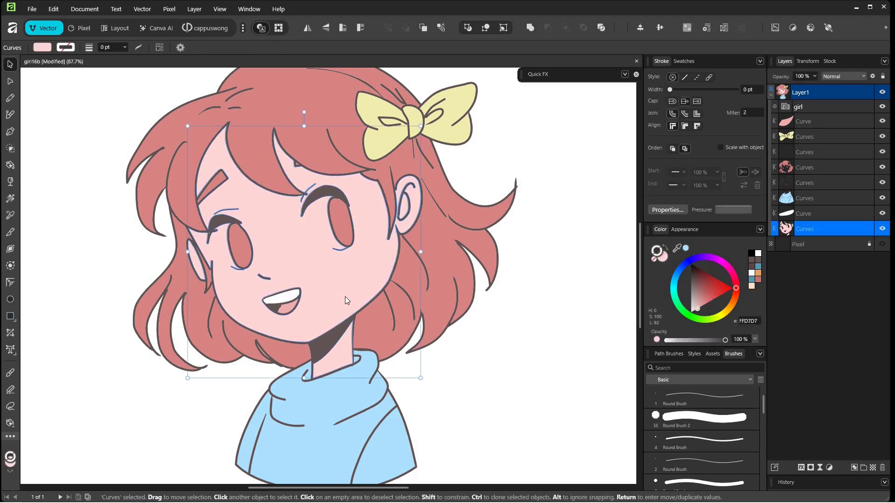
left_click_drag(701, 312, 696, 316)
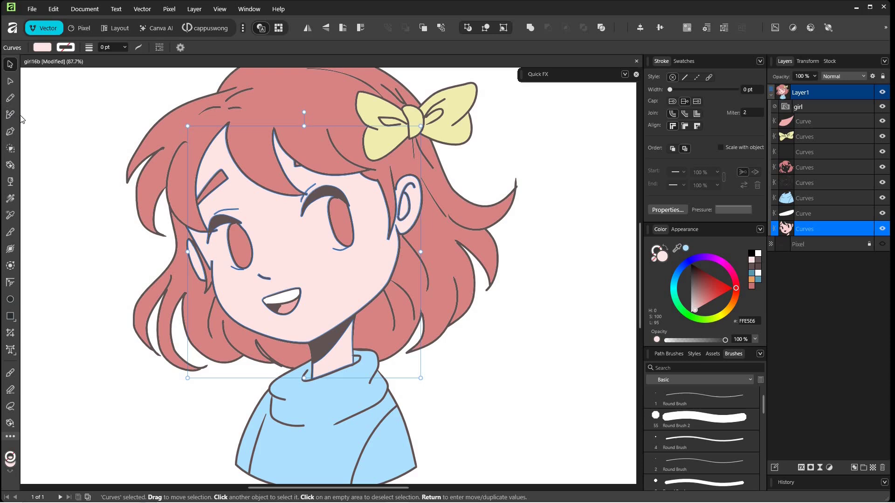
- Draw a Pencil curve for the forehead shadow under the fringe above the eyebrow, with a flat pressure profile and 0 pt stroke width
left_click(11, 99)
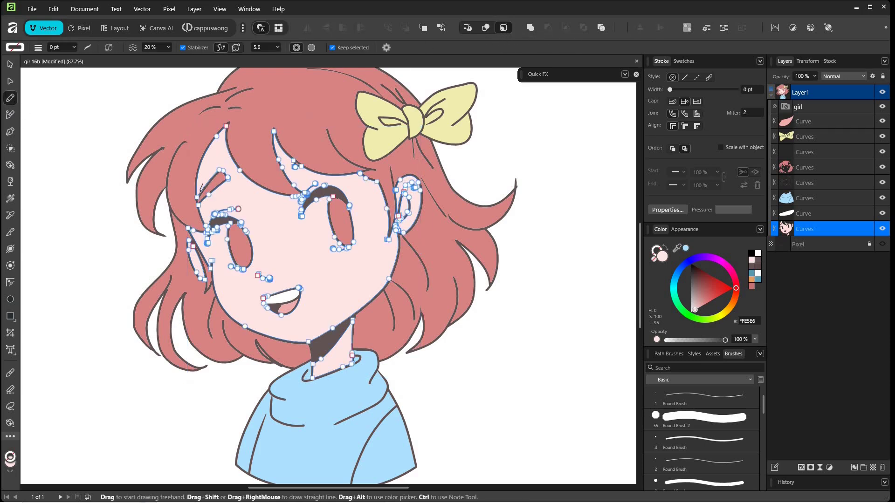
left_click_drag(202, 225, 204, 182)
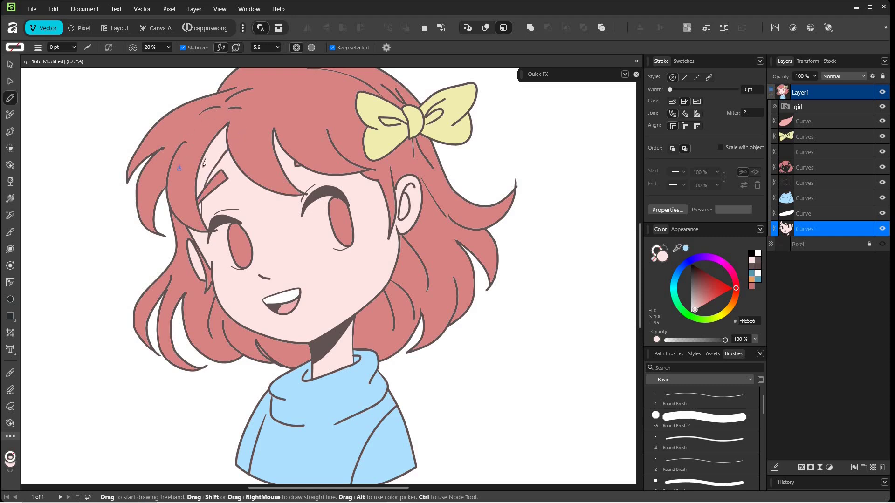
left_click(387, 47)
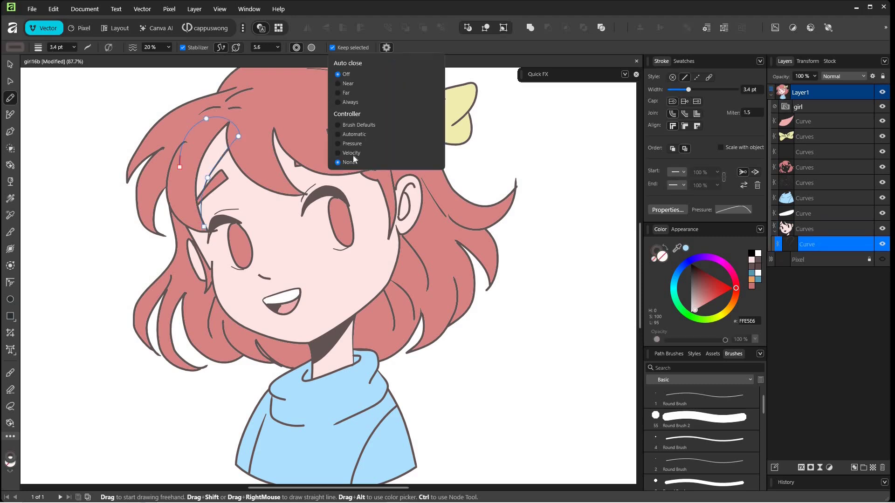
left_click(736, 212)
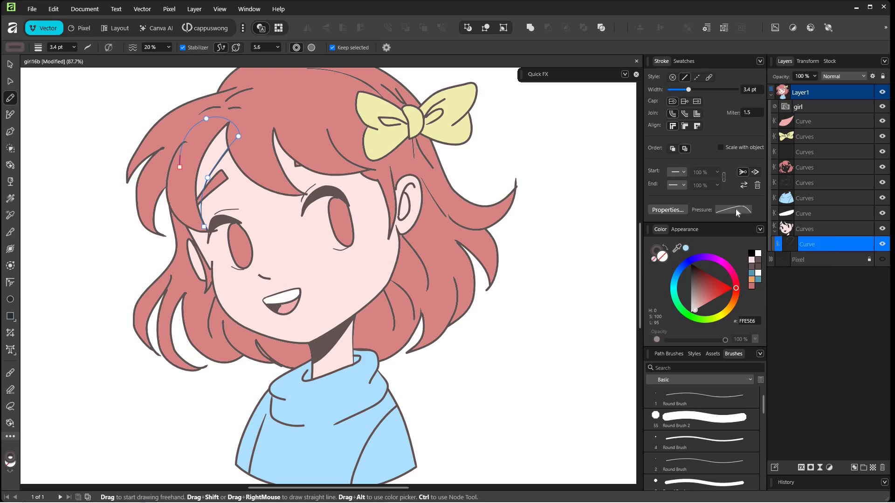
left_click(735, 208)
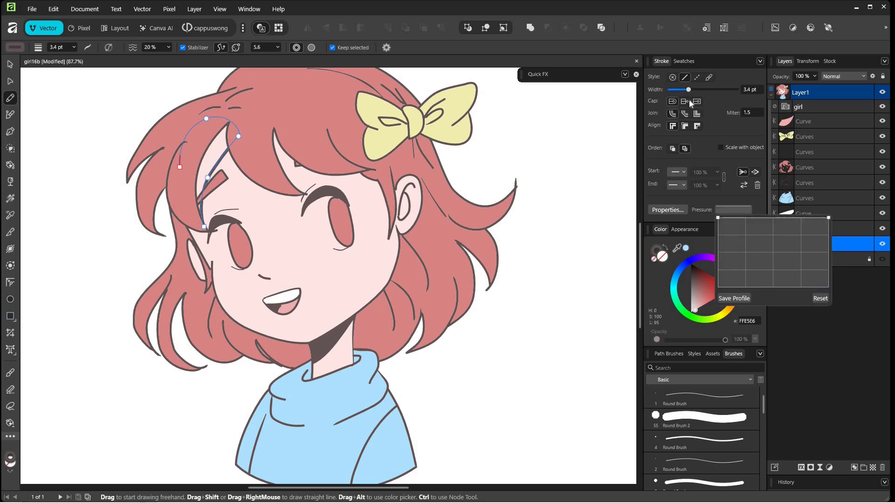
left_click_drag(688, 90, 662, 92)
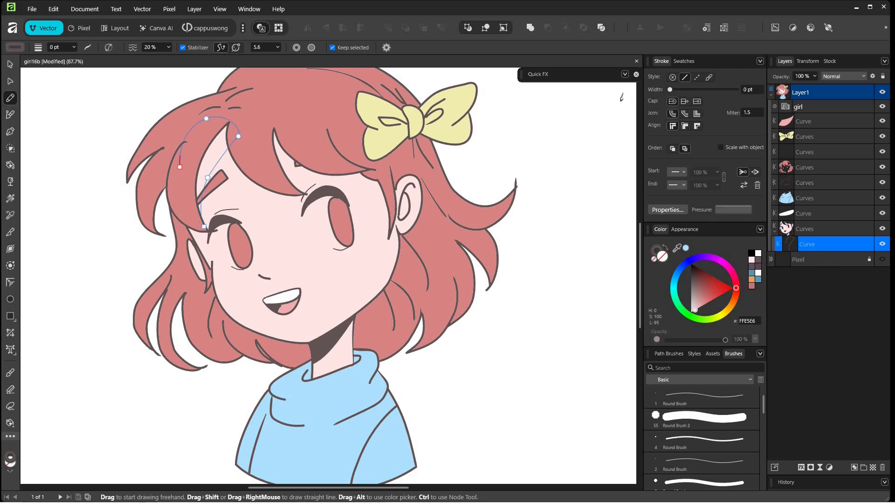
- Fill the forehead shadow shape with pink FFC3C4, based on the sampled skin colour, and adjust its upper node near the hair parting
left_click(665, 248)
left_click_drag(677, 249, 317, 262)
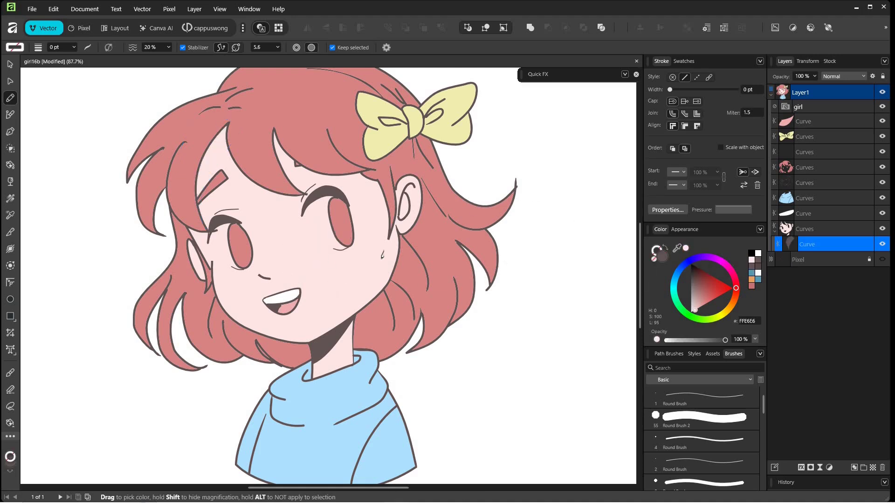
left_click_drag(699, 302, 700, 307)
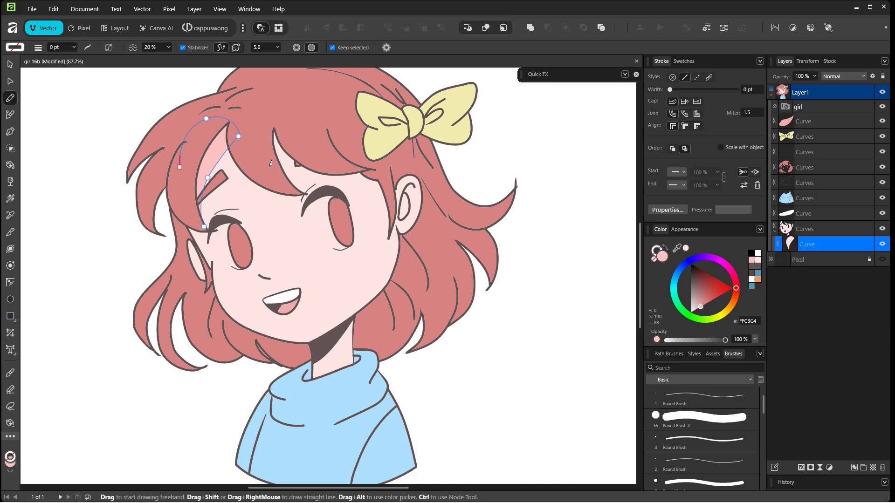
left_click_drag(239, 137, 234, 130)
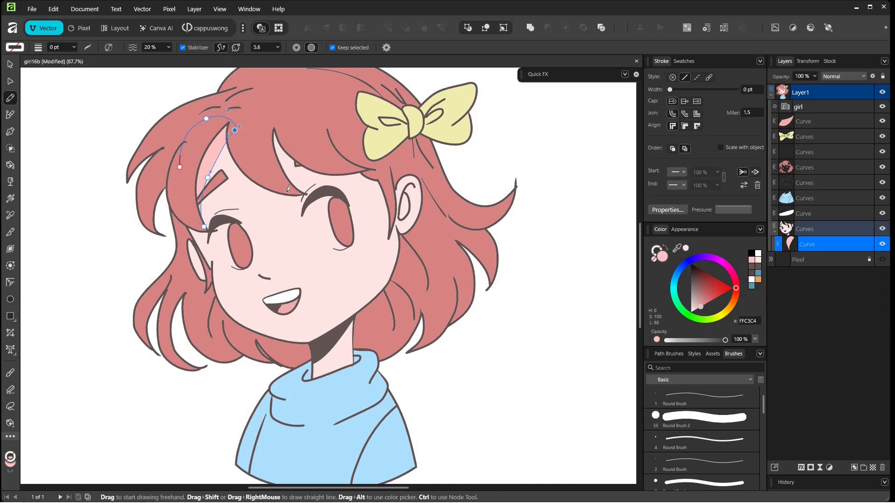
- Draw more pink shadow shapes with the Pencil inside the skin shape, under the fringe, beside the ear and along the chin
left_click_drag(304, 127, 251, 111)
mouse_move(379, 185)
left_mouse_down()
mouse_move(386, 236)
mouse_move(400, 224)
left_mouse_up()
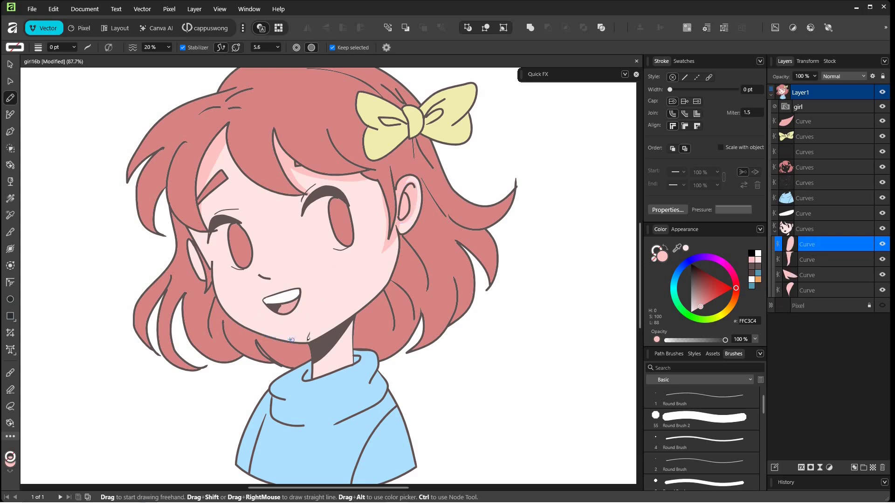
mouse_move(362, 307)
left_mouse_down()
mouse_move(303, 338)
mouse_move(282, 364)
left_mouse_up()
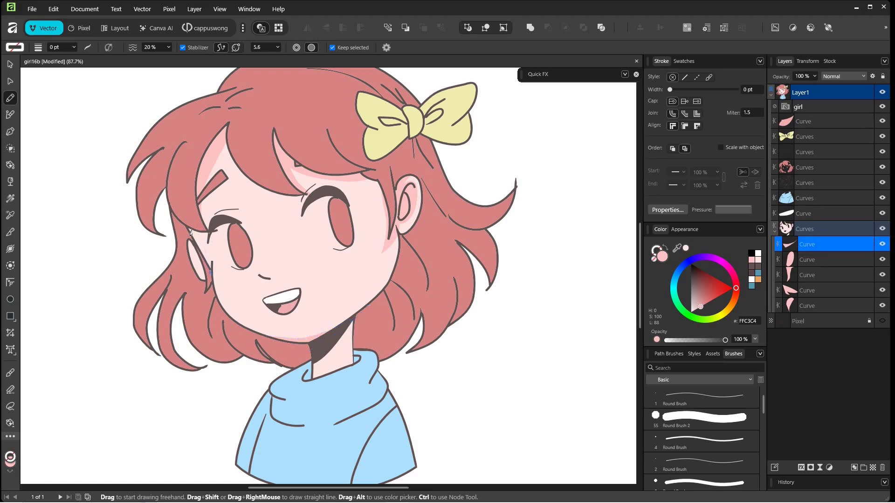
- Draw more pink skin shadows with the Pencil beside the ear, under the nose and on the neck
left_click_drag(199, 256, 198, 264)
left_click_drag(260, 273, 262, 274)
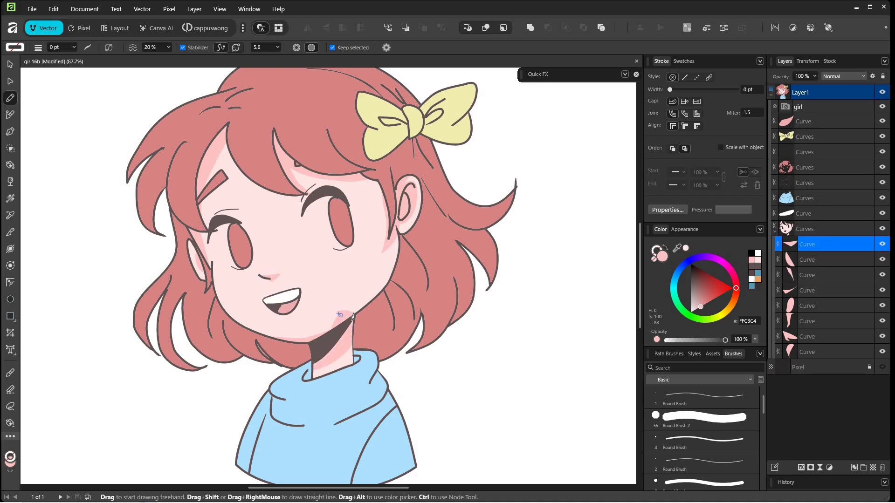
left_click_drag(353, 317, 294, 387)
- Draw the whites of both eyes with the Pencil, fill them with FFFFFF and merge them into one shape
left_click_drag(219, 228, 233, 225)
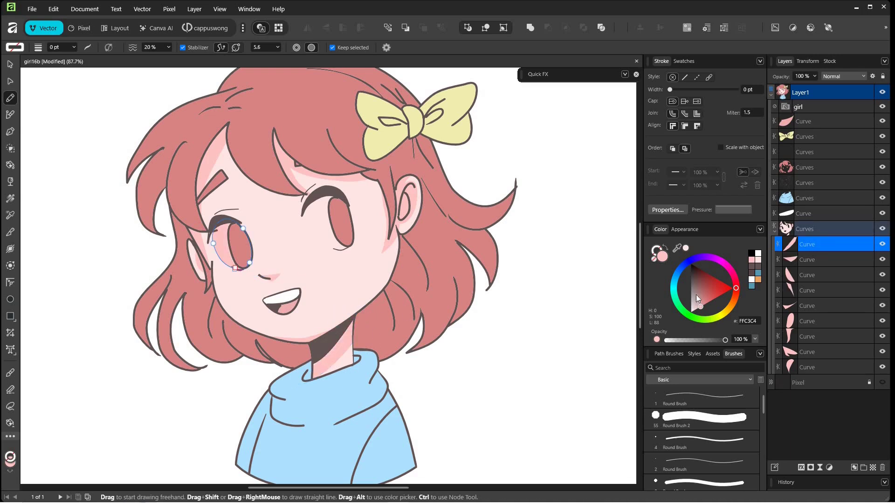
left_click(758, 253)
left_click_drag(315, 198, 332, 192)
left_click_drag(320, 243, 317, 240)
left_click(807, 260, "shift")
left_click(530, 27)
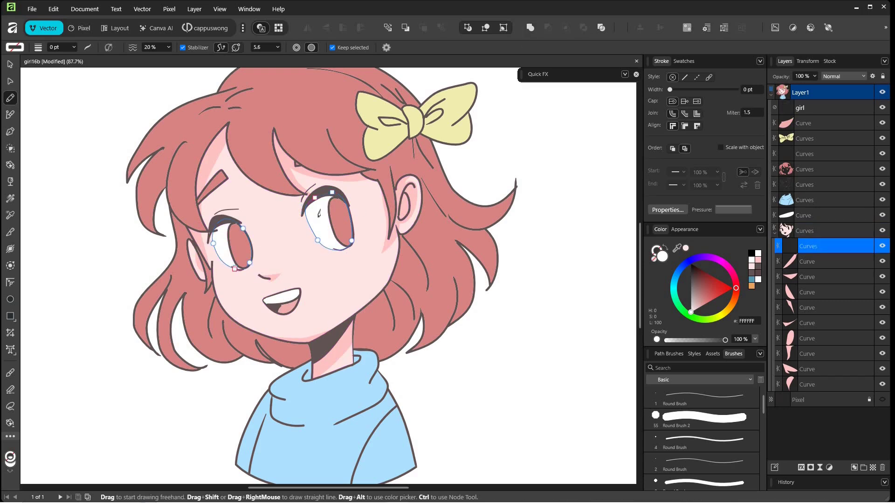
- Draw pale pink FFF1F1 shadows inside the upper part of both eye whites
left_click_drag(209, 247, 235, 233)
key("ctrl+z")
left_click(504, 27)
left_click_drag(692, 311, 689, 317)
left_click_drag(304, 223, 348, 207)
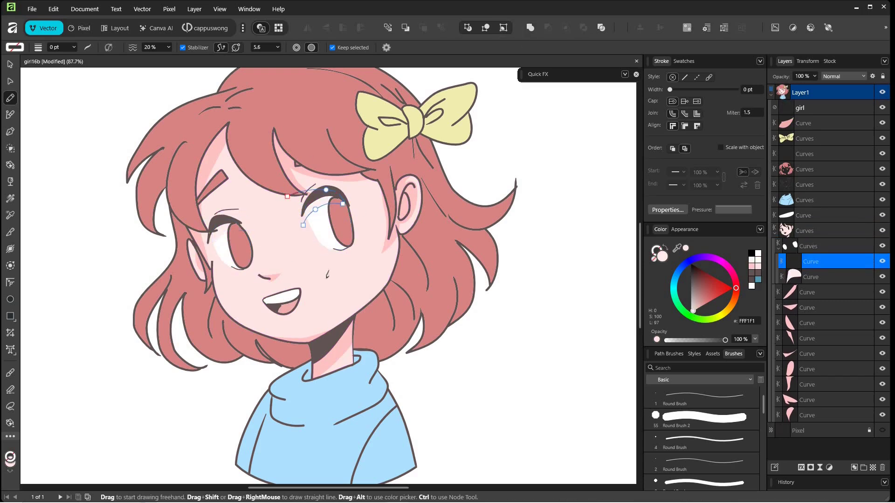
- Draw darker red shadow shapes inside the hair shape across the fringe, bow area, side strands and back hair
left_click(200, 135, "ctrl")
mouse_move(229, 122)
left_mouse_down()
mouse_move(190, 198)
mouse_move(228, 126)
left_mouse_up()
left_click_drag(706, 296, 706, 294)
mouse_move(274, 129)
left_mouse_down()
mouse_move(270, 147)
mouse_move(274, 132)
left_mouse_up()
mouse_move(327, 129)
left_mouse_down()
mouse_move(374, 172)
mouse_move(331, 136)
left_mouse_up()
mouse_move(404, 167)
left_mouse_down()
mouse_move(397, 152)
mouse_move(417, 126)
left_mouse_up()
left_click_drag(421, 205, 415, 216)
mouse_move(216, 301)
left_mouse_down()
mouse_move(339, 328)
mouse_move(219, 301)
left_mouse_up()
mouse_move(186, 228)
left_mouse_down()
mouse_move(167, 229)
mouse_move(172, 211)
left_mouse_up()
mouse_move(163, 150)
left_mouse_down()
mouse_move(161, 233)
mouse_move(125, 188)
left_mouse_up()
mouse_move(186, 290)
left_mouse_down()
mouse_move(183, 352)
mouse_move(184, 299)
left_mouse_up()
left_click_drag(170, 283, 153, 352)
- Draw darker red shadows over the upper half of both irises, inside the merged hair shape
left_click(243, 248, "ctrl")
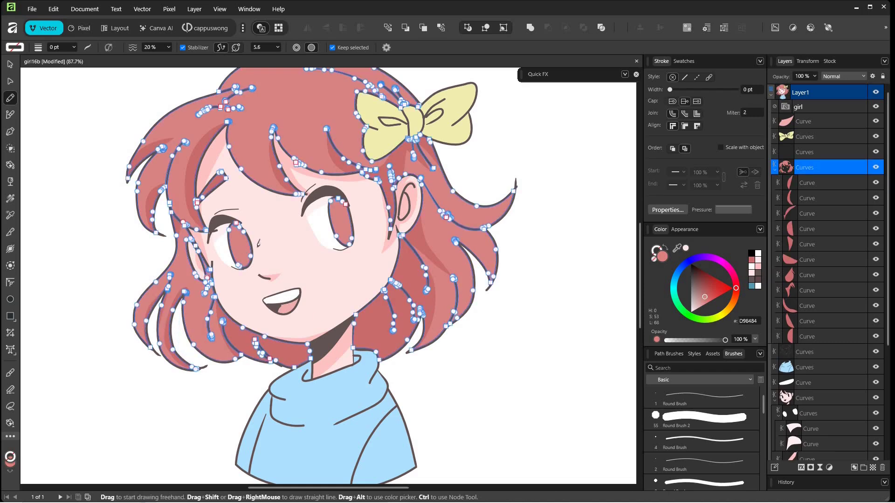
left_click_drag(227, 251, 218, 221)
key("ctrl+z")
left_click(10, 64)
left_click(503, 28)
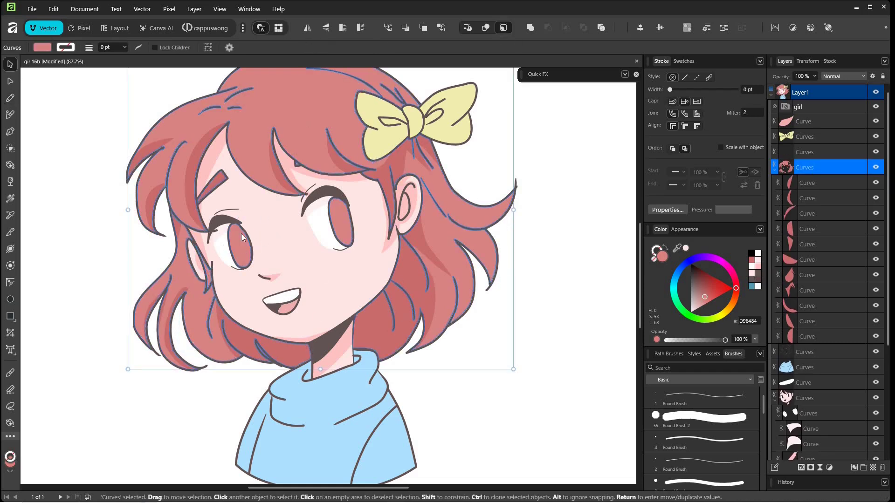
left_click(11, 98)
left_click_drag(227, 251, 217, 221)
left_click(752, 259)
left_click_drag(328, 227, 320, 196)
- Draw a pupil in the girl's smaller eye, fill it with outline colour 625454, and add thin dark strands in the nearby hair
left_click(241, 234, "ctrl")
scroll(240, 250, "up", 6)
left_click_drag(248, 200, 239, 188)
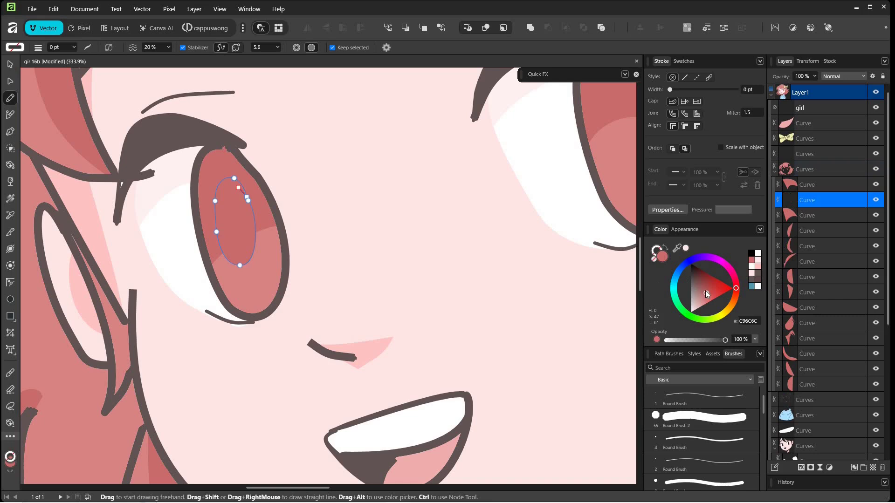
left_click_drag(704, 293, 679, 234)
left_click(273, 209, "alt")
left_click_drag(75, 80, 44, 80)
left_click_drag(43, 82, 15, 74)
- Reposition the pupil, duplicate it into the other iris and bring the copy to the front
left_click(11, 64)
left_click(230, 220)
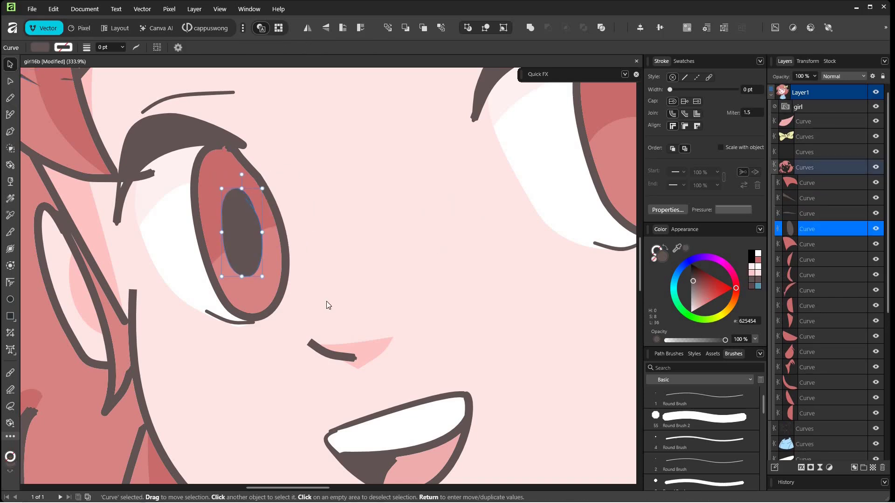
scroll(229, 312, "down", 5)
left_click_drag(231, 247, 224, 249)
left_click_drag(232, 285, 392, 247)
left_click(441, 28)
scroll(387, 201, "up", 5)
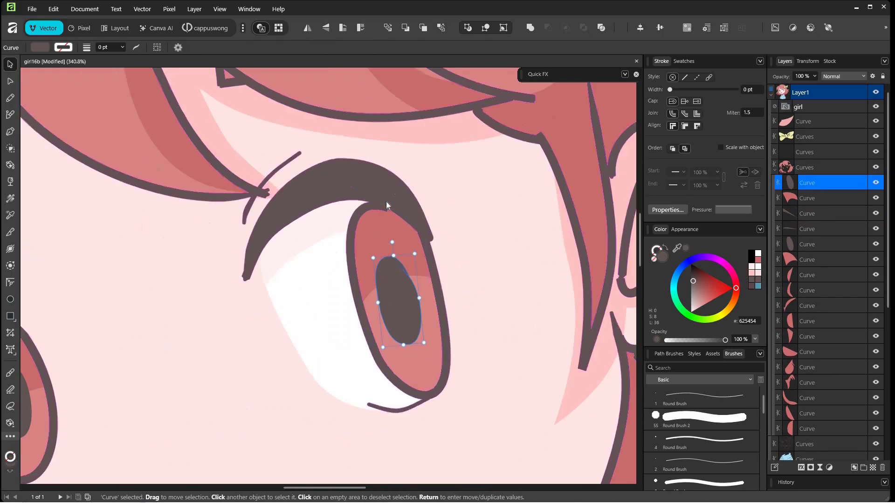
- Draw dark 625454 eyelashes at the outer corners of both eyes inside the skin shape
left_click(289, 117, "ctrl")
left_click(10, 98)
left_click(373, 174, "alt")
left_click_drag(397, 171, 413, 188)
left_click_drag(416, 193, 433, 250)
left_click_drag(276, 279, 480, 182)
left_click_drag(86, 236, 65, 243)
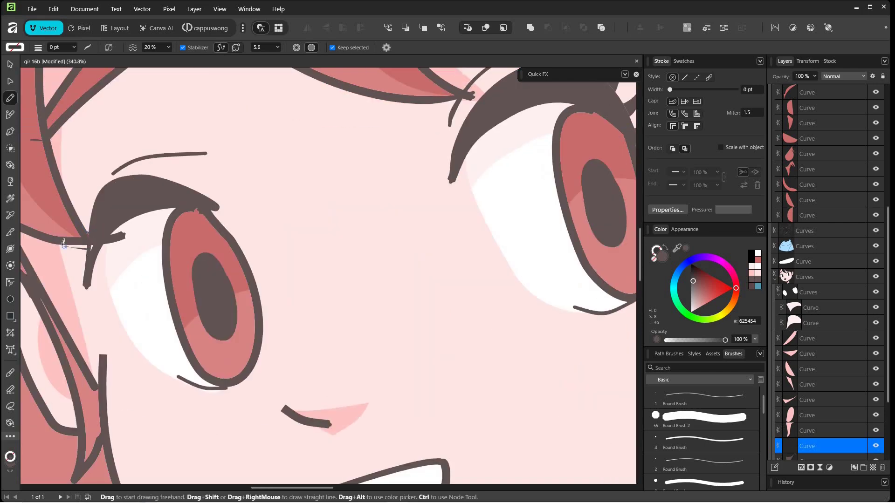
- Add a tilted white ellipse as a highlight on one iris and duplicate it onto the other iris
left_click(208, 246, "ctrl")
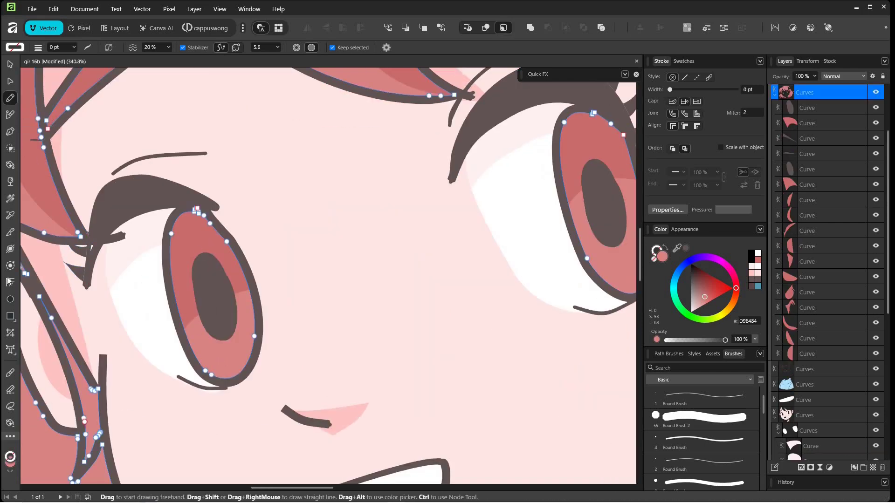
left_click(10, 300)
left_click_drag(206, 242, 225, 284)
left_click(758, 253)
left_click_drag(216, 222, 203, 223)
key("a")
left_click_drag(217, 265, 194, 268)
left_click_drag(192, 267, 585, 167)
- Draw shadows on the outer hair strands and the flicked lock beyond the ear, using the sampled hair shadow colour
key("ctrl+0")
left_click(10, 98)
left_click(396, 262, "ctrl")
left_click_drag(418, 255, 414, 309)
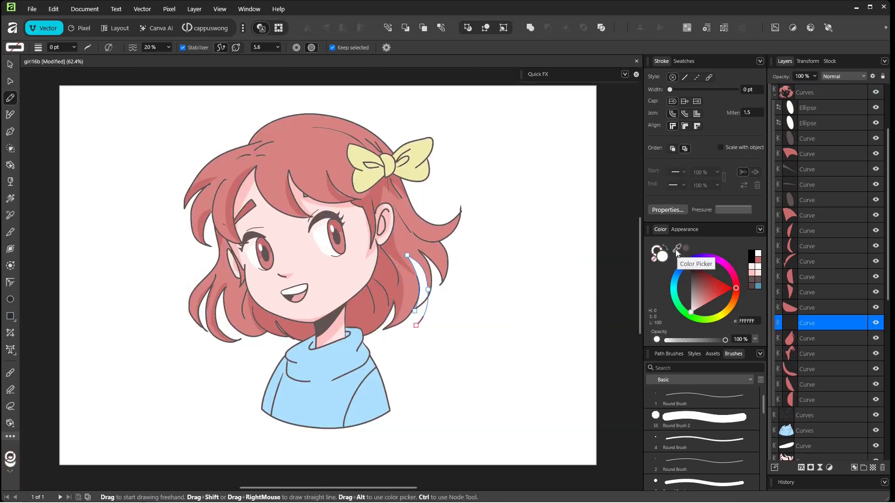
left_click_drag(678, 249, 397, 262)
left_click(686, 248)
left_click_drag(462, 222, 412, 233)
- Draw deeper 915555 hair shadows behind the neck, under the bow and at the parting, bringing them to the front
left_click_drag(329, 328, 353, 349)
left_click_drag(706, 293, 700, 286)
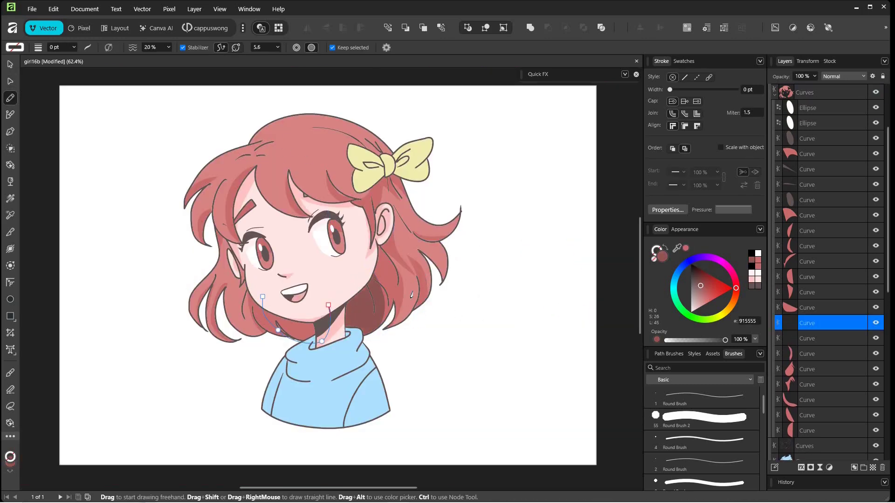
left_click(441, 28)
left_click_drag(388, 178, 400, 179)
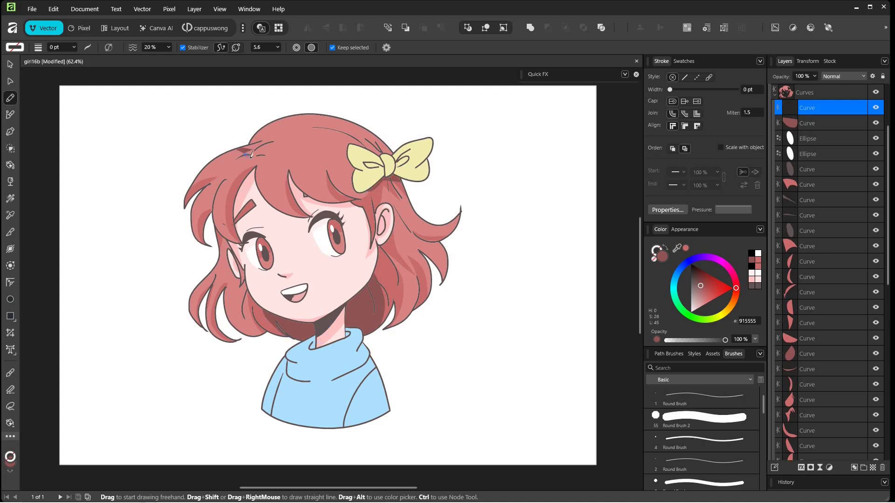
left_click_drag(255, 151, 248, 151)
- Draw light pink FDA8A8 highlights on the fringe, crown and side strands of the hair
left_click_drag(701, 286, 704, 304)
left_click_drag(266, 171, 302, 170)
left_click_drag(295, 97, 253, 142)
left_click_drag(176, 164, 232, 149)
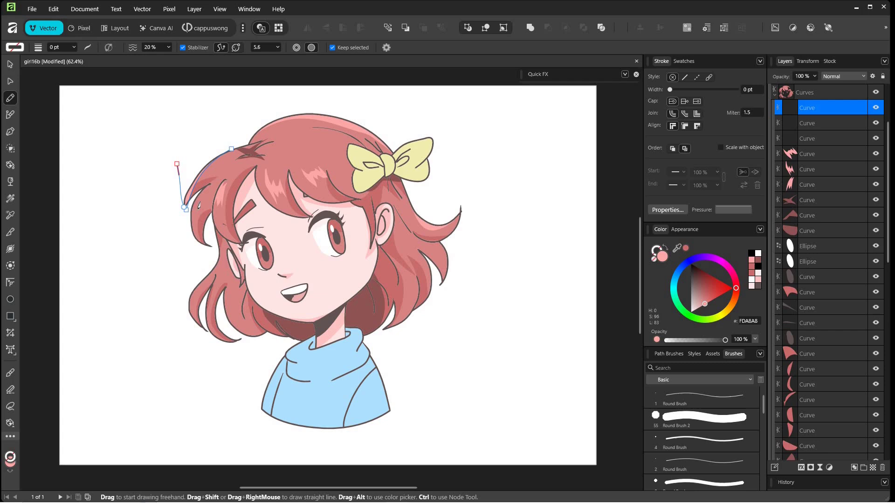
left_click_drag(195, 197, 208, 184)
left_click_drag(192, 214, 207, 245)
mouse_move(216, 269)
left_mouse_down()
mouse_move(176, 345)
mouse_move(190, 298)
left_mouse_up()
left_click_drag(447, 257, 445, 281)
- Draw darker blue 8BB3DA shadows inside the sweater shape along the collar, folds and sleeves
left_click(359, 338, "ctrl")
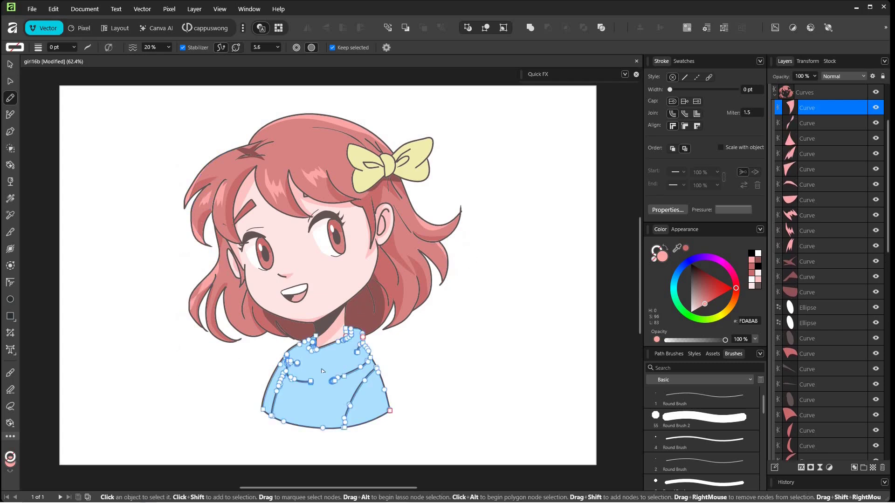
left_click_drag(306, 352, 362, 332)
left_click(677, 273)
left_click_drag(707, 281, 710, 280)
left_click_drag(324, 349, 357, 336)
left_click_drag(362, 384, 336, 427)
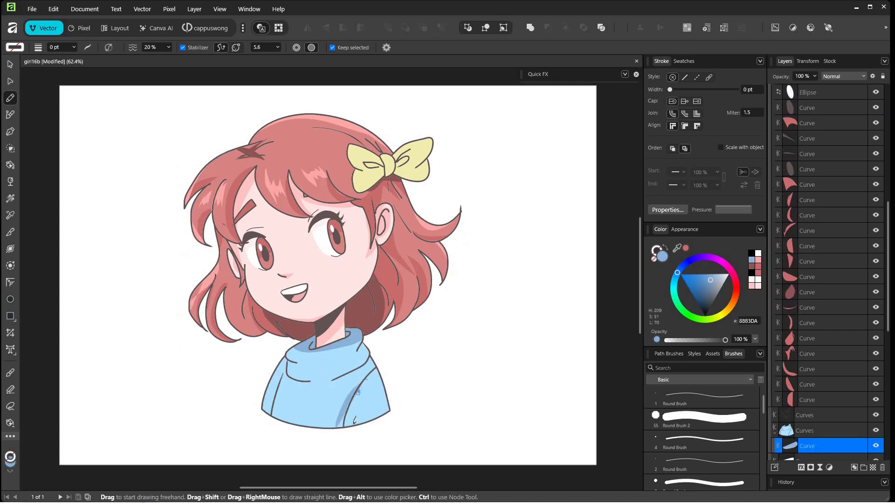
left_click_drag(376, 366, 439, 407)
left_click_drag(282, 376, 286, 370)
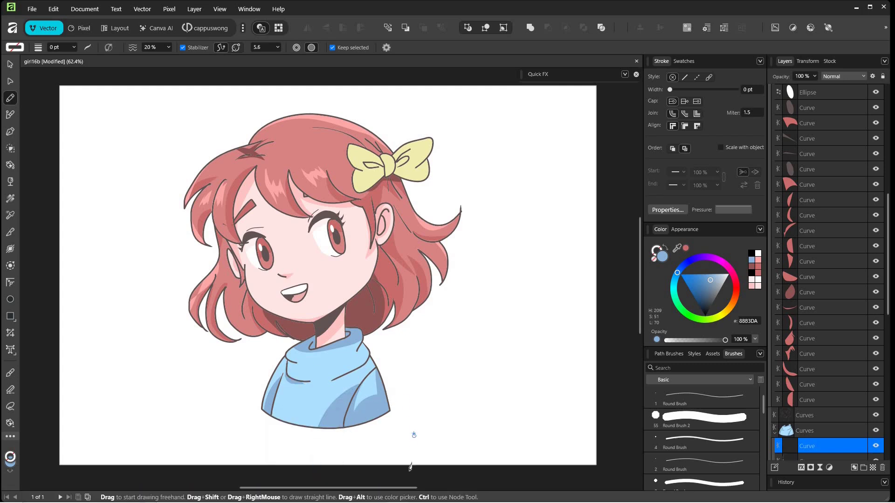
- Draw a tilted blush ellipse on the cheek under the larger eye and fill it with FFDADA
key("m")
mouse_move(318, 262)
left_mouse_down()
mouse_move(353, 283)
mouse_move(309, 253)
mouse_move(343, 268)
left_mouse_up()
key("v")
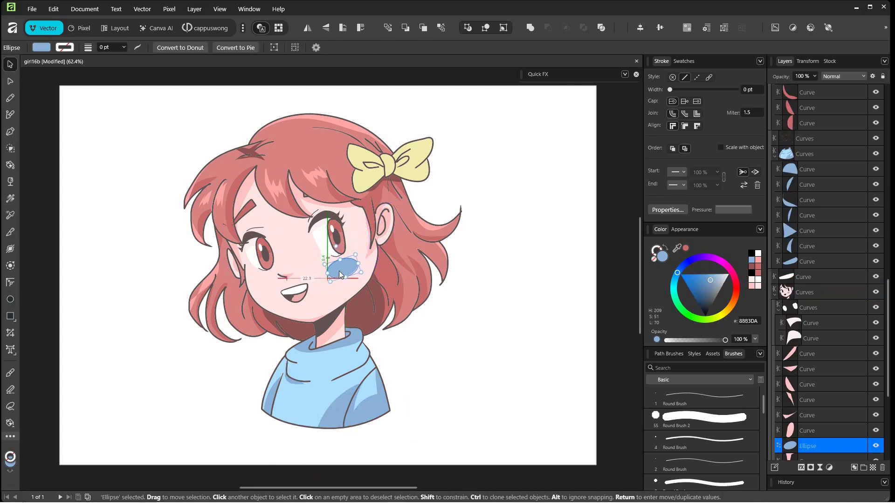
key("i")
left_click(358, 283)
left_click_drag(695, 309, 697, 308)
- Duplicate the blush ellipse onto the other cheek and narrow the copy to about 15 mm
key("v")
left_click_drag(343, 267, 264, 293)
left_click_drag(308, 274, 260, 282)
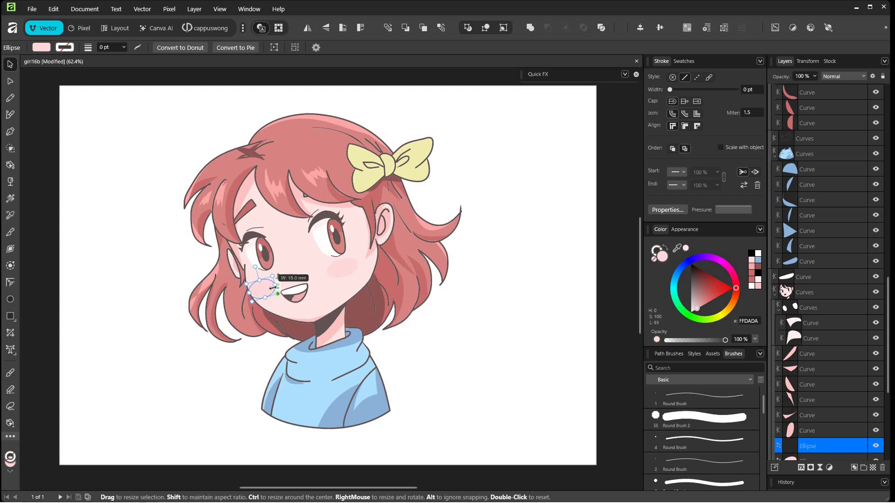
left_click(395, 359)
- Draw shadow shapes inside the yellow bow with fill FFDADA and the Multiply blend mode
left_click(397, 168)
key("n")
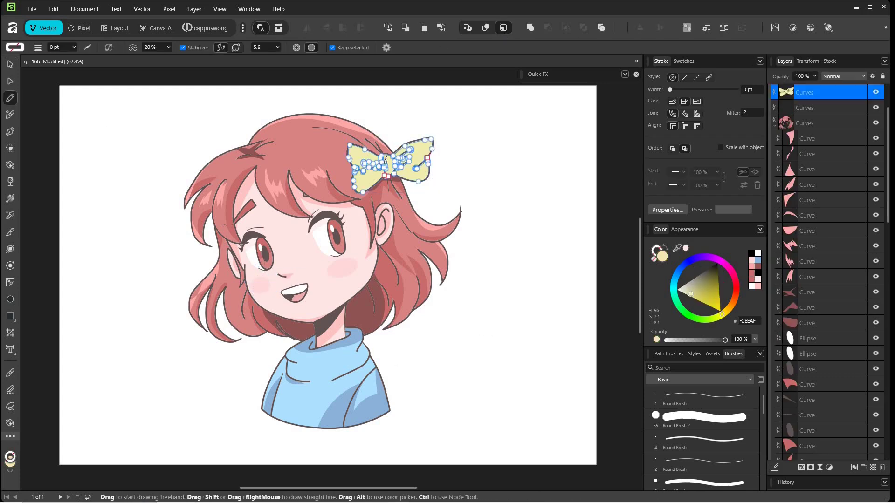
mouse_move(347, 172)
left_mouse_down()
mouse_move(382, 165)
mouse_move(390, 174)
mouse_move(387, 168)
left_mouse_up()
left_click(11, 215)
left_click(372, 182)
left_click(10, 98)
key("i")
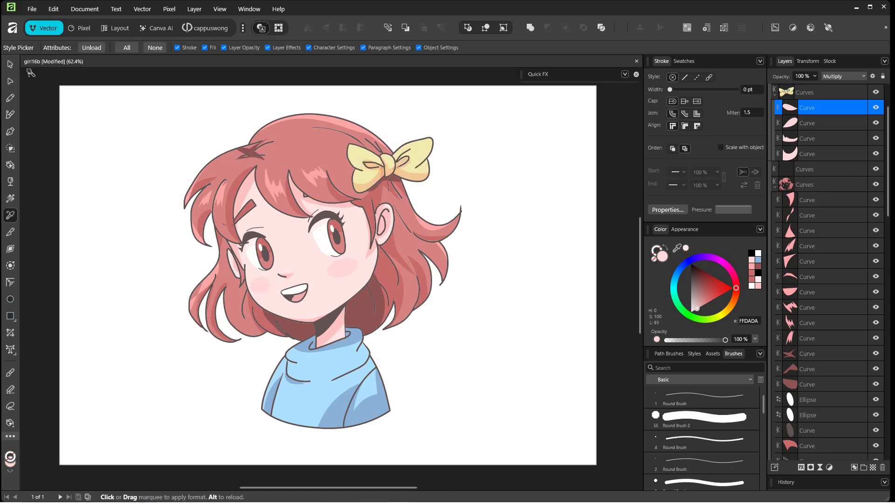
left_click(10, 65)
left_click(473, 268)
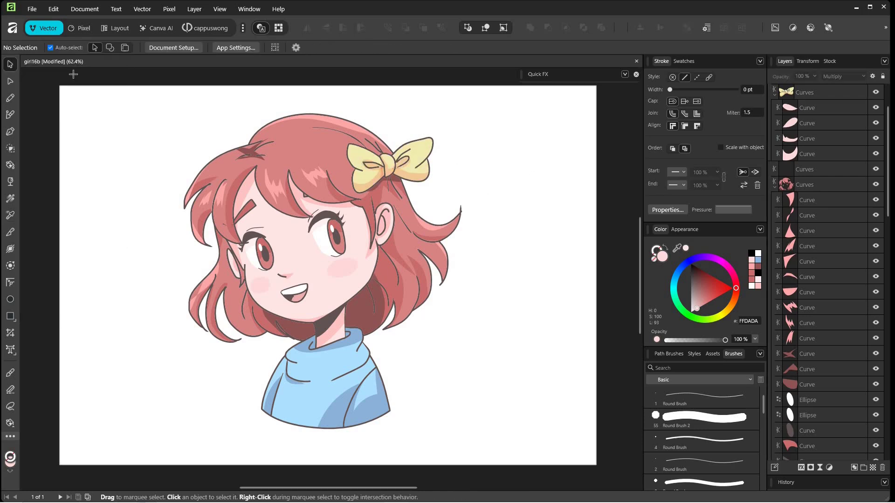
- Draw a rounded rectangle around the portrait, send it to the back, extend its lower edge and fill it with FFE3B6
left_click(9, 316)
left_click_drag(171, 424, 467, 102)
left_click(406, 29)
left_click(388, 28)
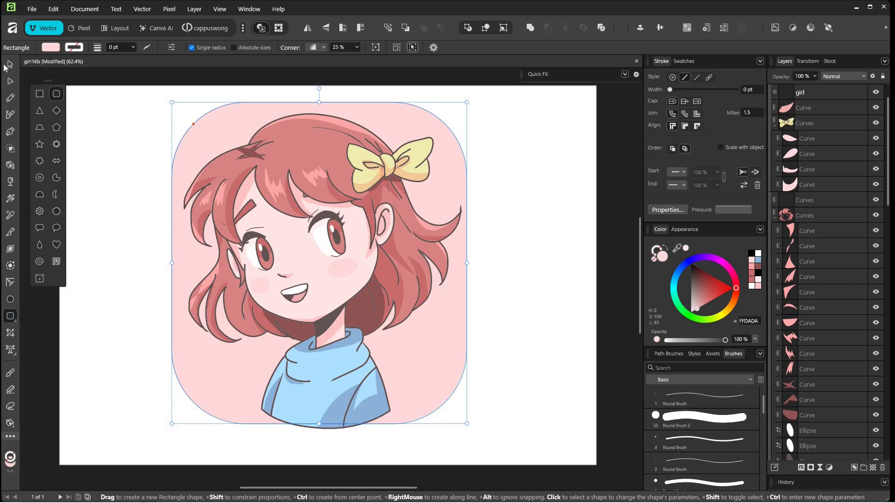
left_click(11, 65)
left_click_drag(319, 424, 319, 429)
left_click(730, 307)
left_click_drag(687, 300, 692, 301)
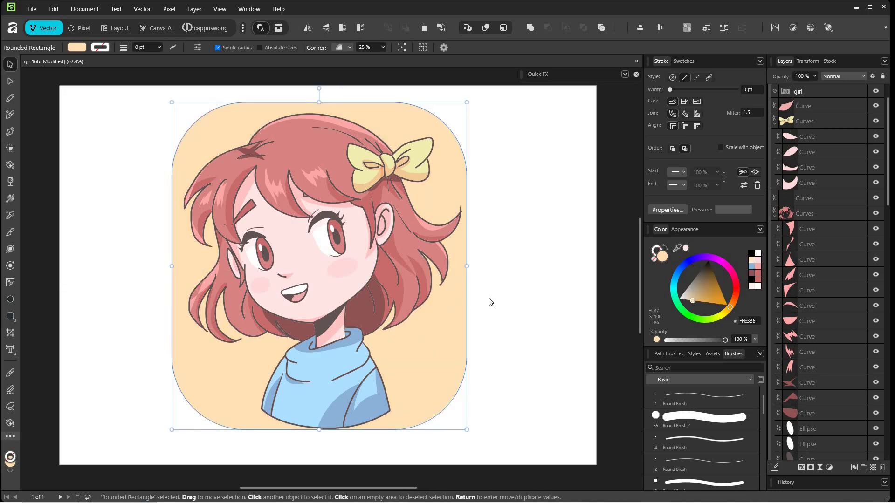
- Move all portrait curve layers into the girl group, leaving out the background rectangle, and select the group
scroll(787, 121, "up", 2)
left_click(788, 121)
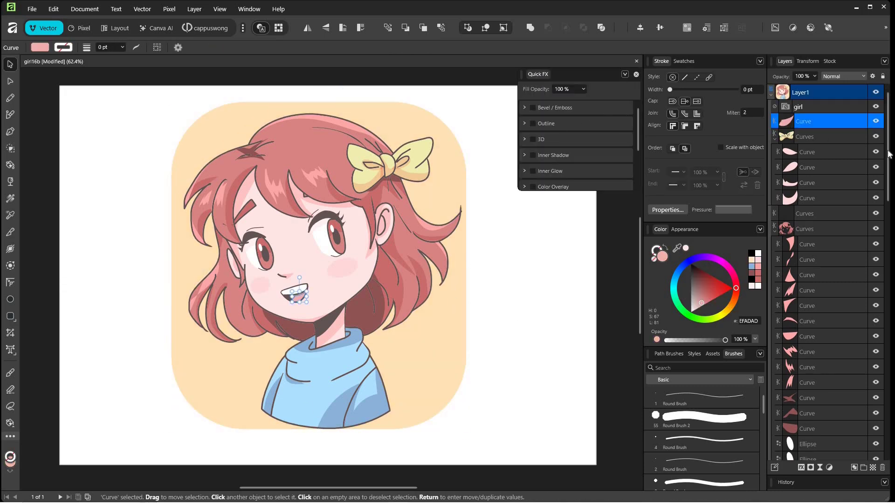
scroll(802, 186, "down", 15)
left_click(826, 418, "shift")
scroll(824, 279, "up", 15)
left_click_drag(821, 124, 821, 110)
left_click(821, 109)
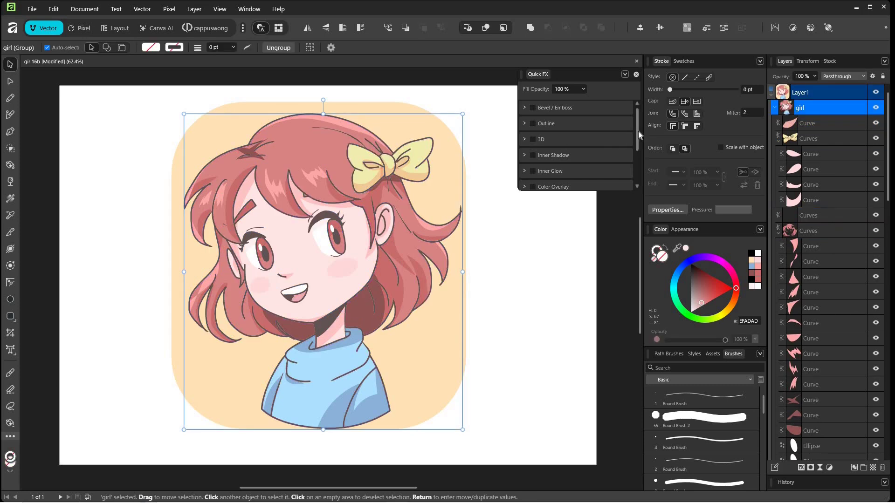
- Add an Outline effect to the girl group in the dark colour sampled from the neck shadow
left_click(533, 124)
left_click_drag(551, 168, 327, 322)
left_click(562, 144)
left_click(618, 156)
left_click(549, 275)
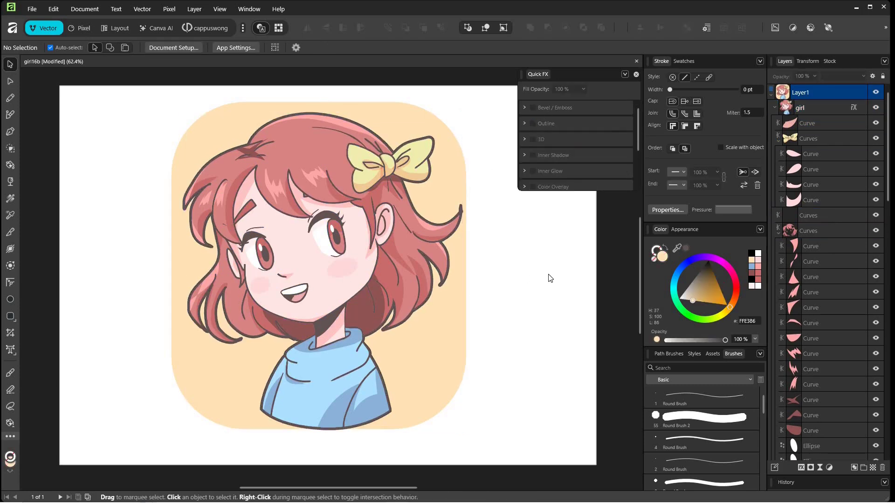
- Select the merged hair shape and start the Pencil tool for drawing inside it
scroll(290, 260, "up", 4)
left_click(239, 266)
left_click(10, 98)
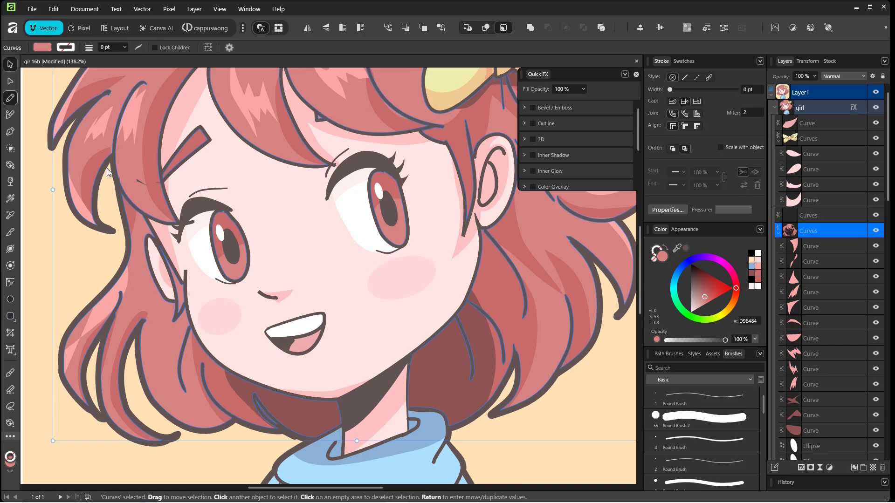